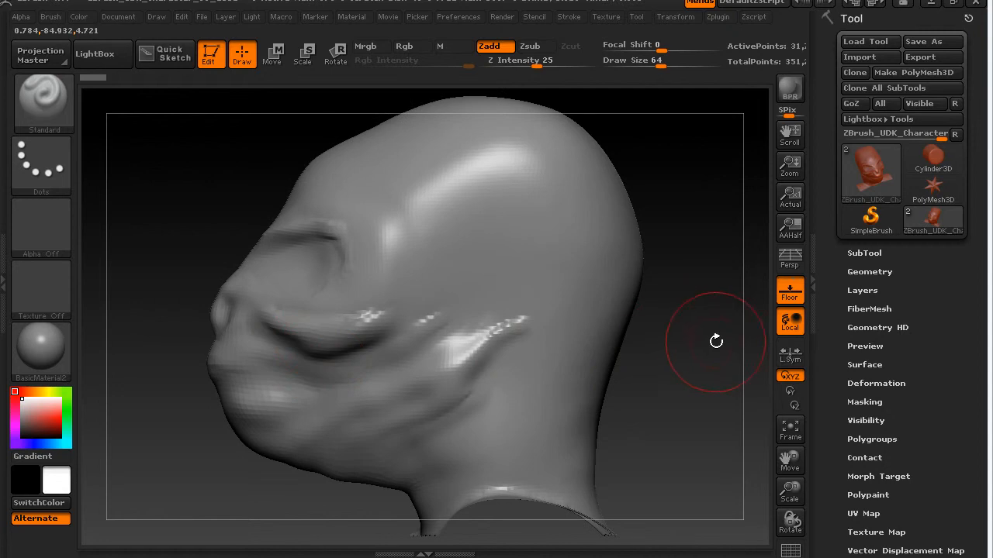
Step: Examine the head's shape from the side, back and above, restricting view rotation to the Y axis
alt+drag(694, 365, 611, 362)
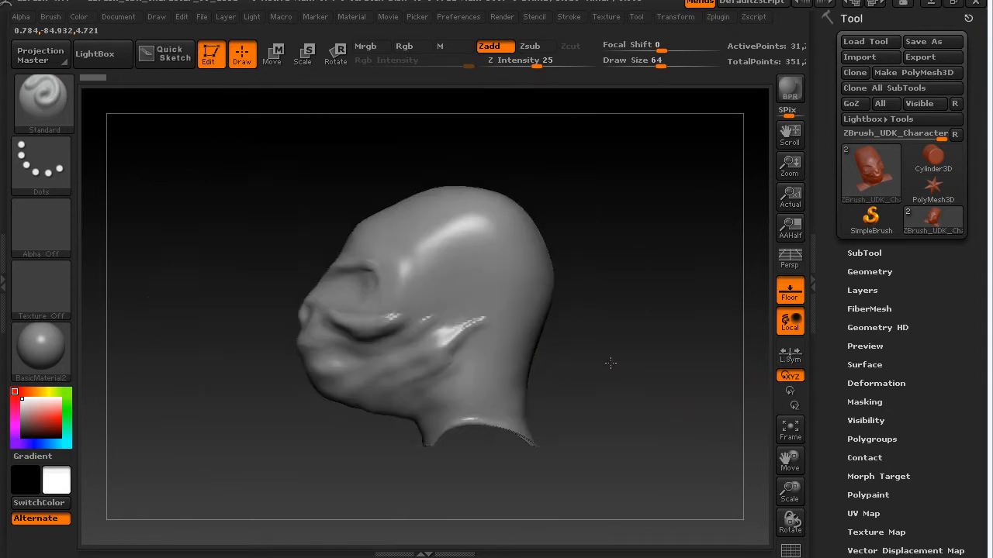
mouse_move(635, 300)
mouse_down()
mouse_move(558, 310)
mouse_move(741, 315)
mouse_move(647, 312)
mouse_move(690, 309)
mouse_up()
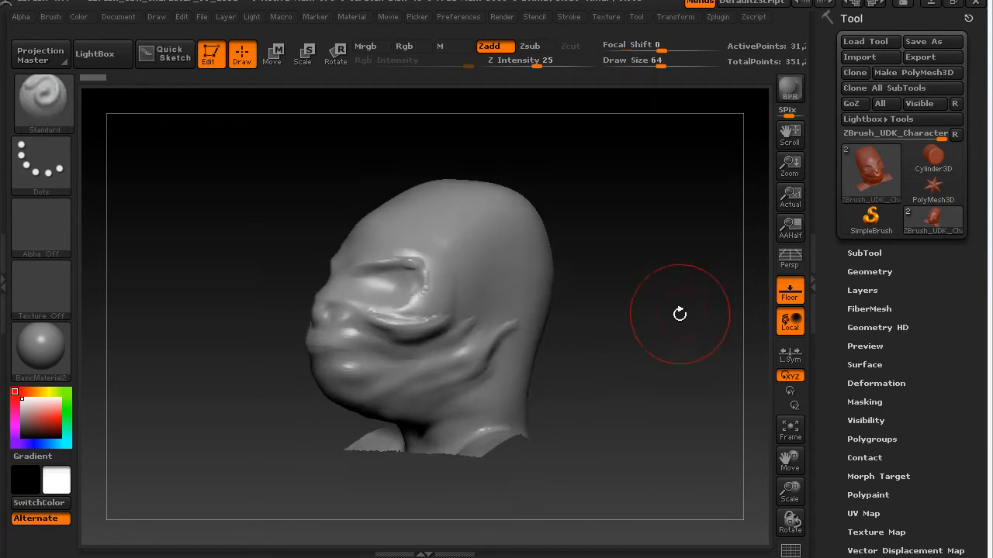
mouse_move(628, 330)
mouse_down()
mouse_move(680, 329)
mouse_move(572, 341)
mouse_up()
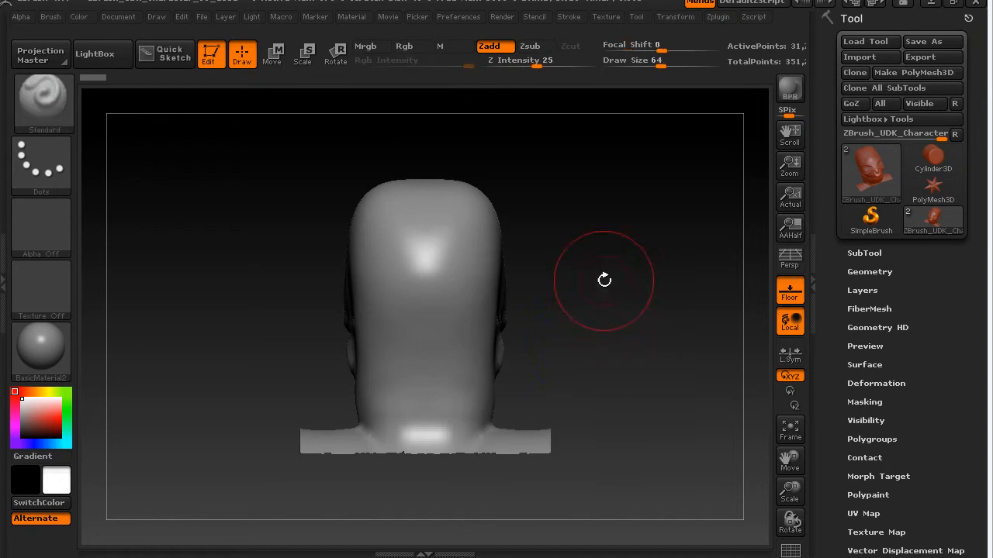
drag(593, 213, 601, 332)
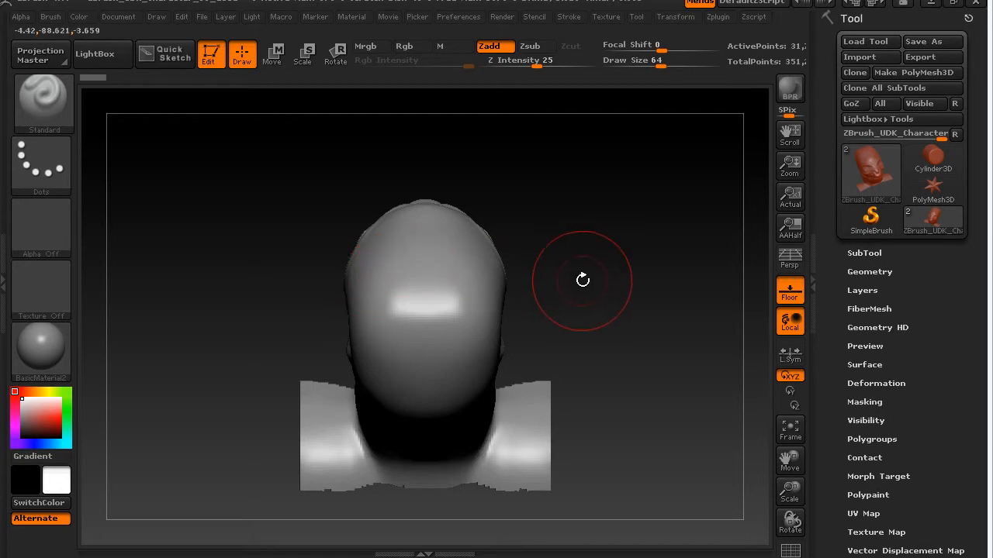
mouse_move(611, 287)
mouse_down()
mouse_move(660, 271)
mouse_move(606, 270)
mouse_move(598, 142)
mouse_move(687, 317)
mouse_up()
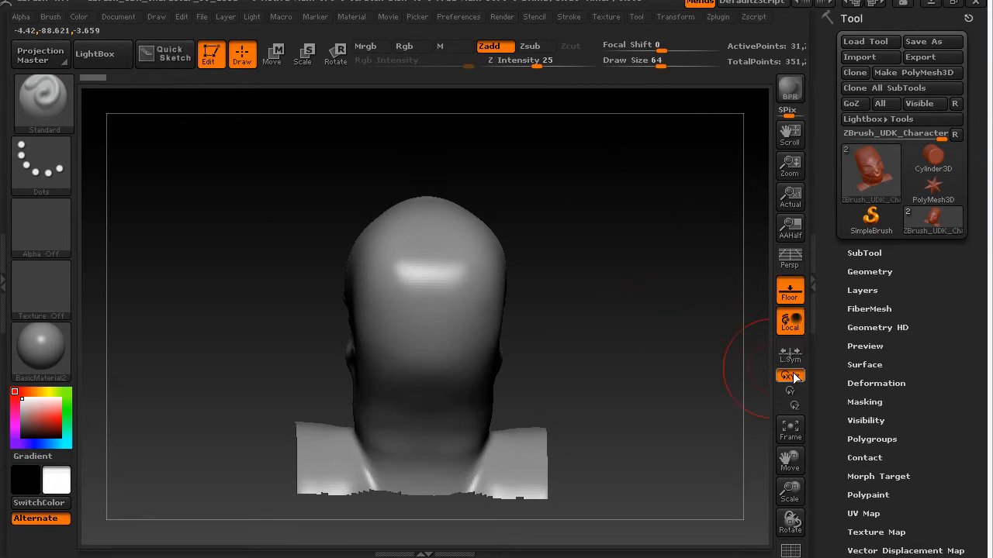
click(790, 391)
mouse_move(621, 268)
mouse_down()
mouse_move(665, 266)
mouse_move(614, 264)
mouse_up()
drag(598, 222, 598, 292)
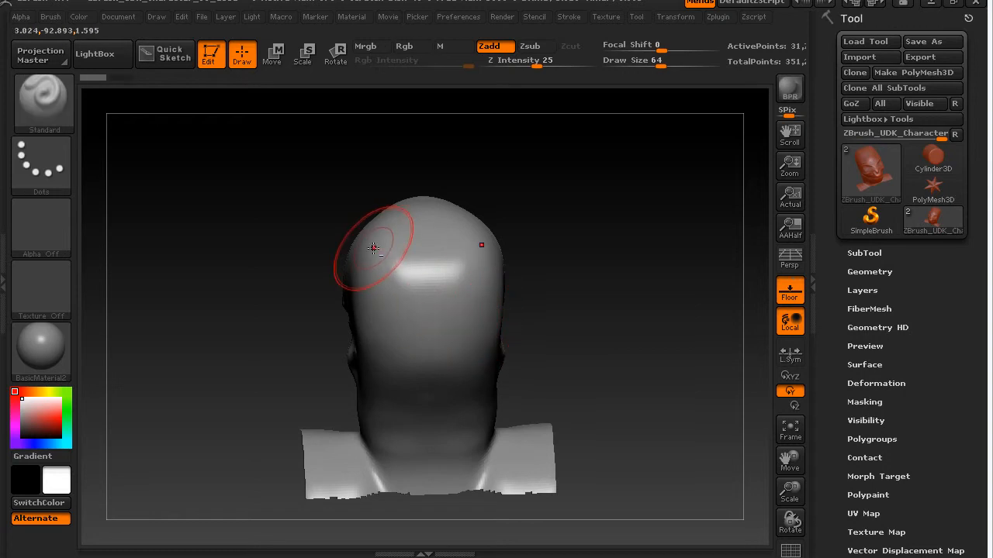
Step: Paint a symmetrical mask with MaskPen on both sides of the upper back of the head
key(ctrl)
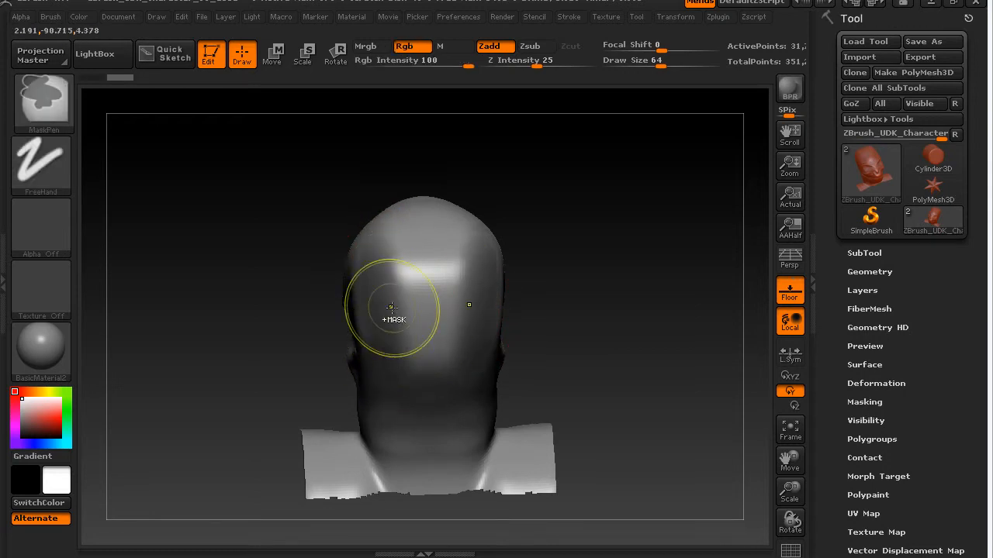
mouse_move(558, 259)
mouse_down()
mouse_move(669, 266)
mouse_move(567, 261)
mouse_move(570, 250)
mouse_move(625, 224)
mouse_move(660, 328)
mouse_up()
key(ctrl)
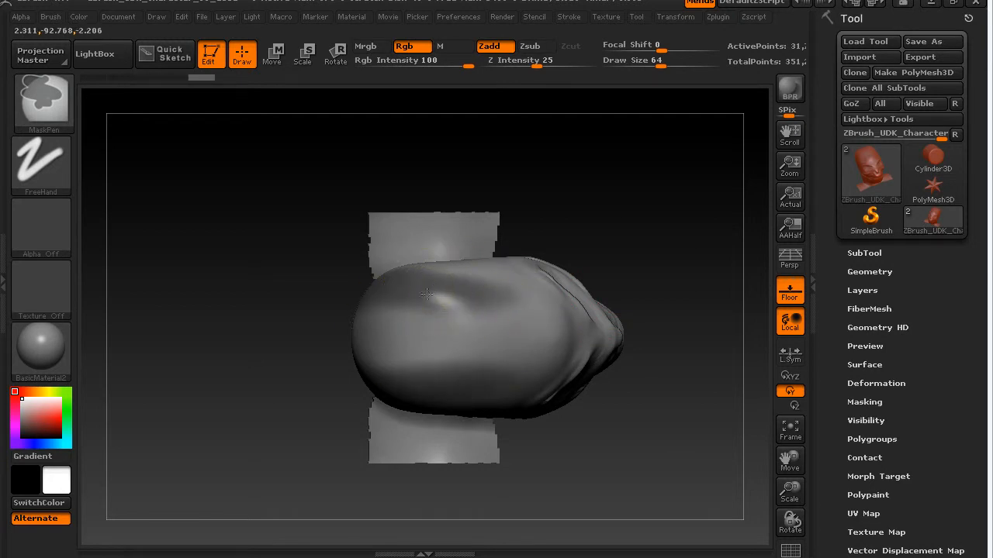
drag(687, 266, 578, 157)
drag(403, 341, 384, 222)
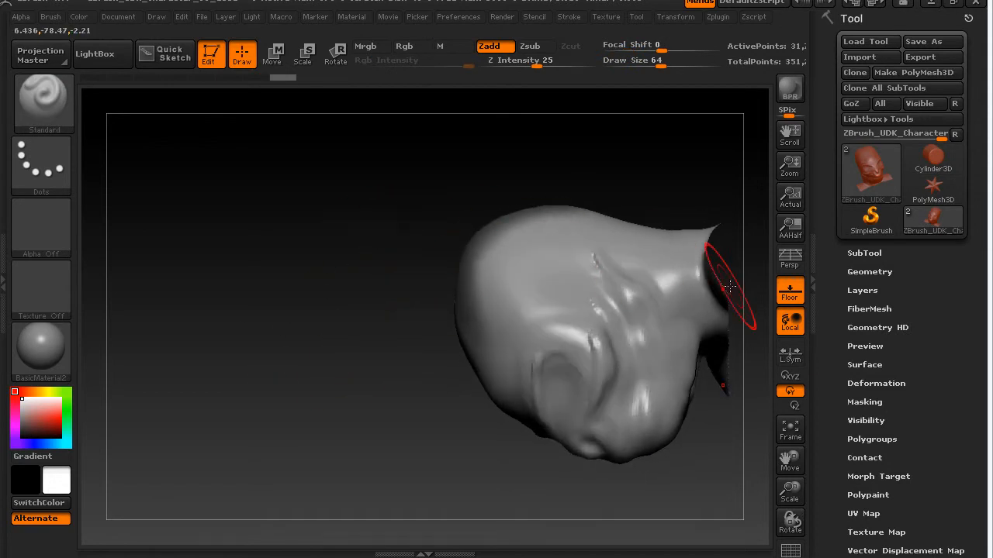
Step: Restore XYZ view rotation and invert the mask so only the painted patches at the back of the head are editable
click(794, 379)
drag(232, 370, 348, 260)
mouse_move(666, 468)
mouse_down()
mouse_move(675, 455)
mouse_move(683, 323)
mouse_up()
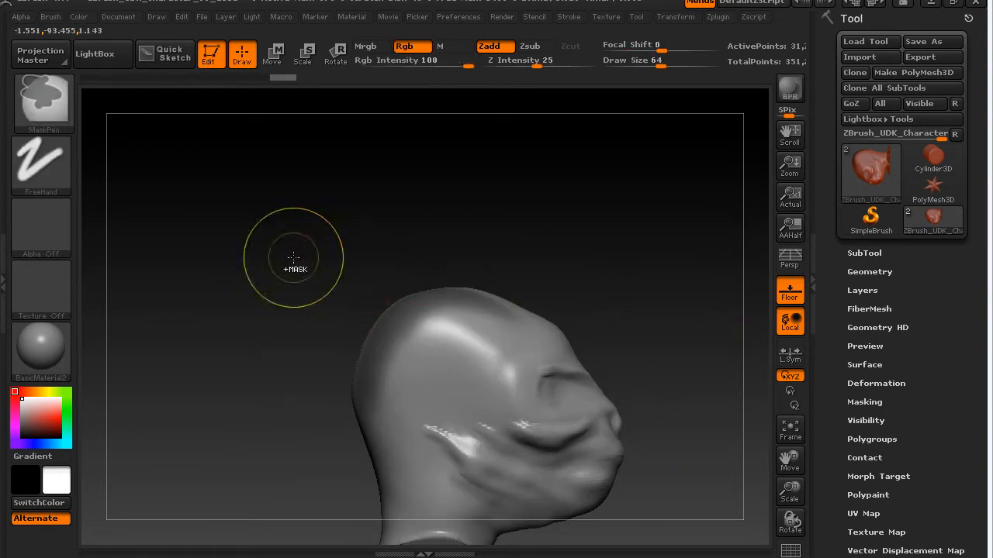
ctrl+click(270, 253)
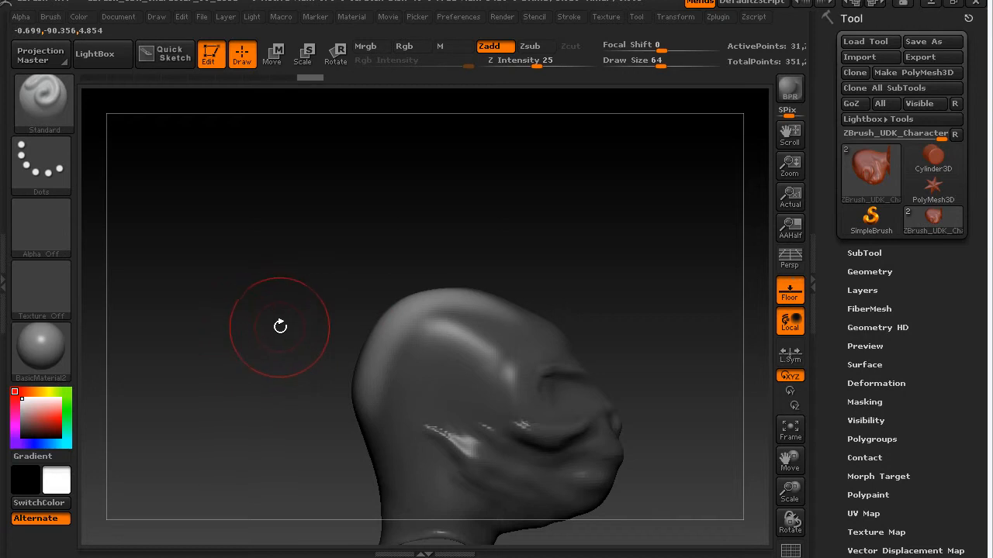
Step: Choose the Move brush and enlarge its draw size to 157
click(56, 97)
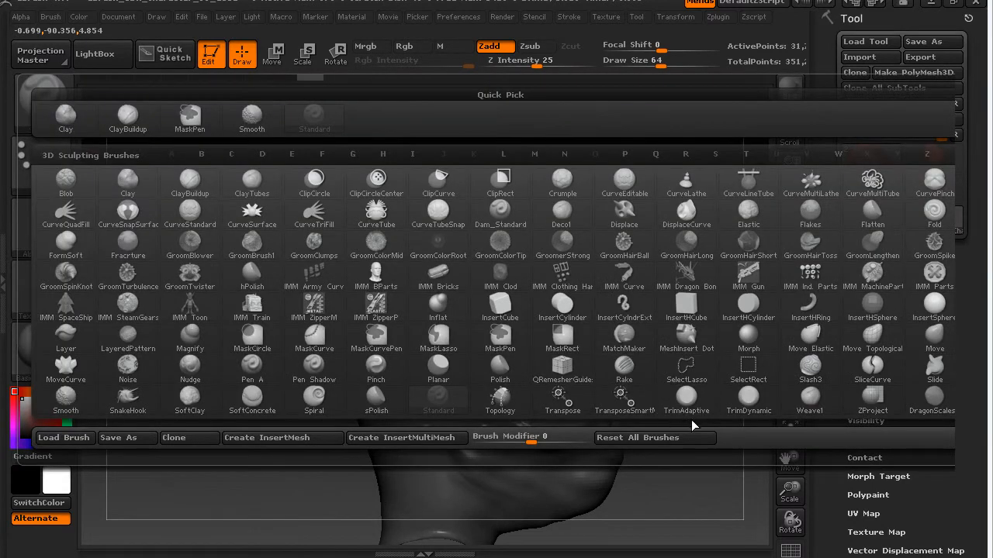
click(936, 349)
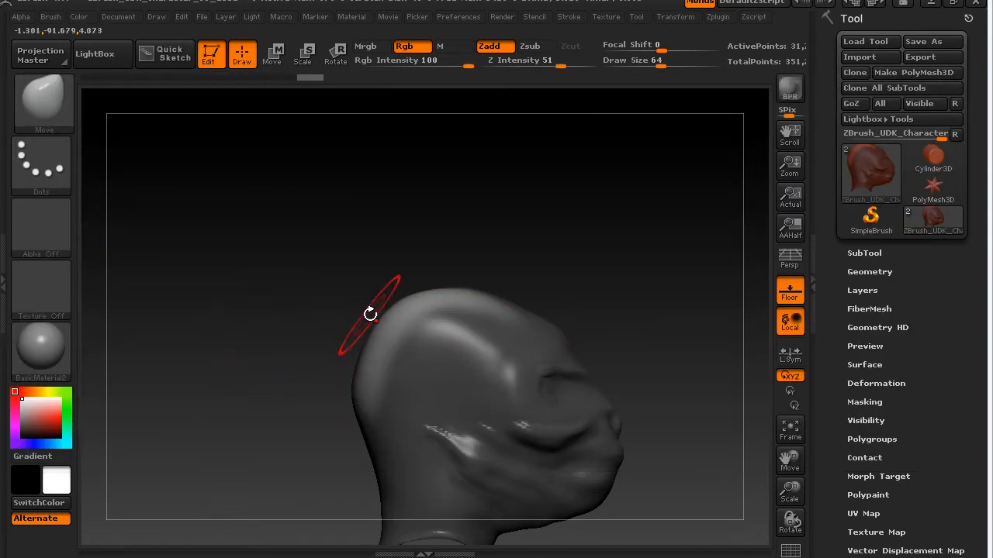
mouse_move(697, 348)
alt+mouse_down()
mouse_move(678, 246)
mouse_move(687, 262)
alt+mouse_up()
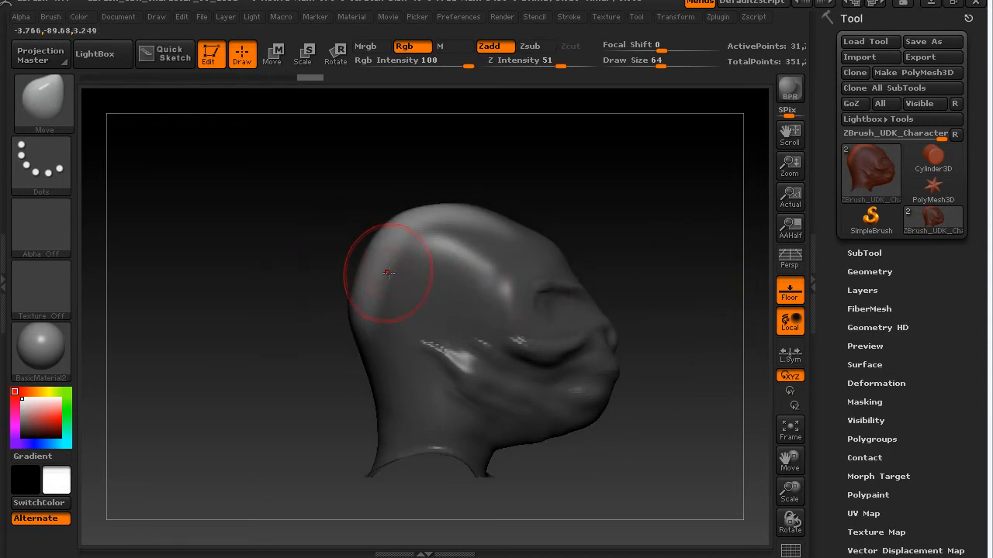
key(s)
drag(388, 277, 398, 272)
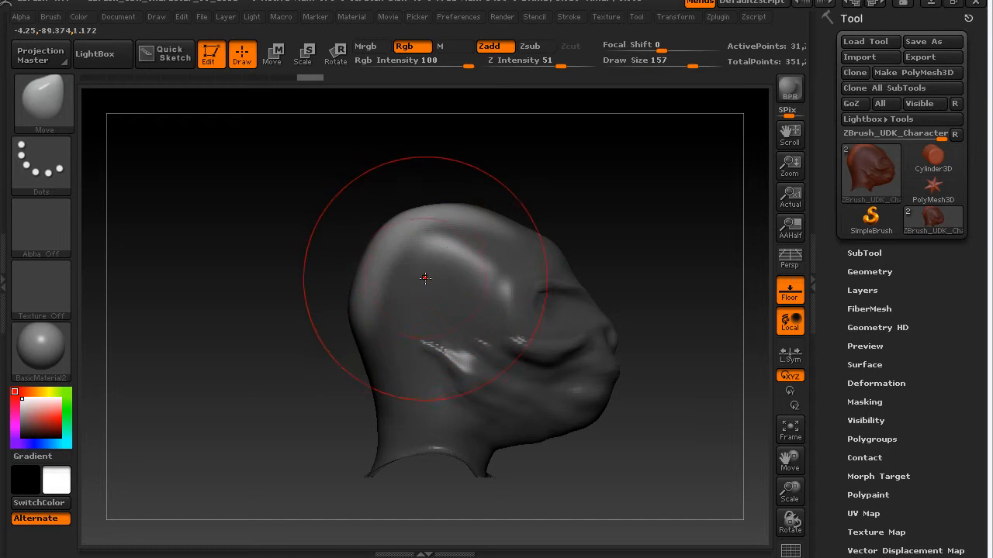
mouse_move(294, 285)
alt+mouse_down()
mouse_move(172, 297)
mouse_move(277, 273)
mouse_move(297, 317)
mouse_move(341, 304)
alt+mouse_up()
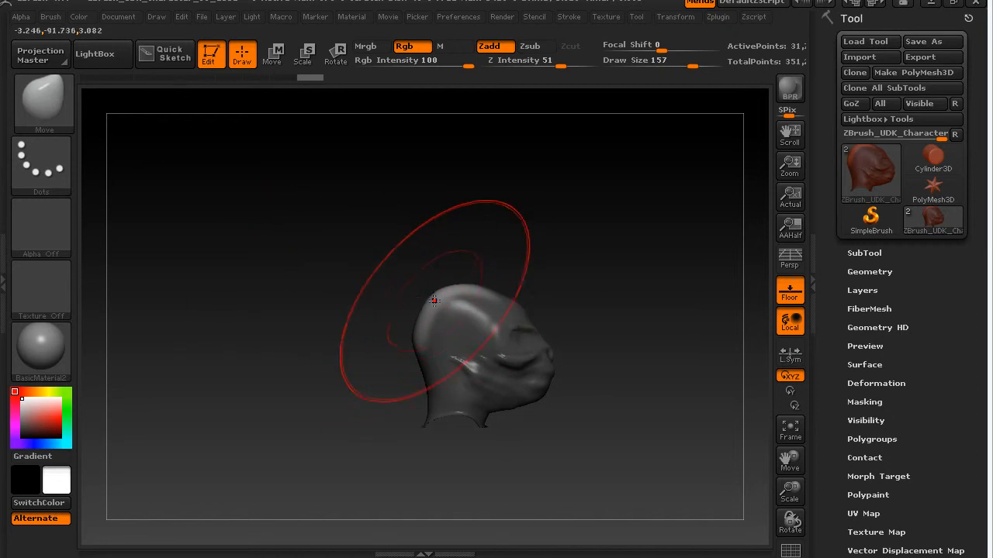
Step: Pull the unmasked upper back of the head outward into a pair of long, backward-curving horns
drag(430, 302, 387, 295)
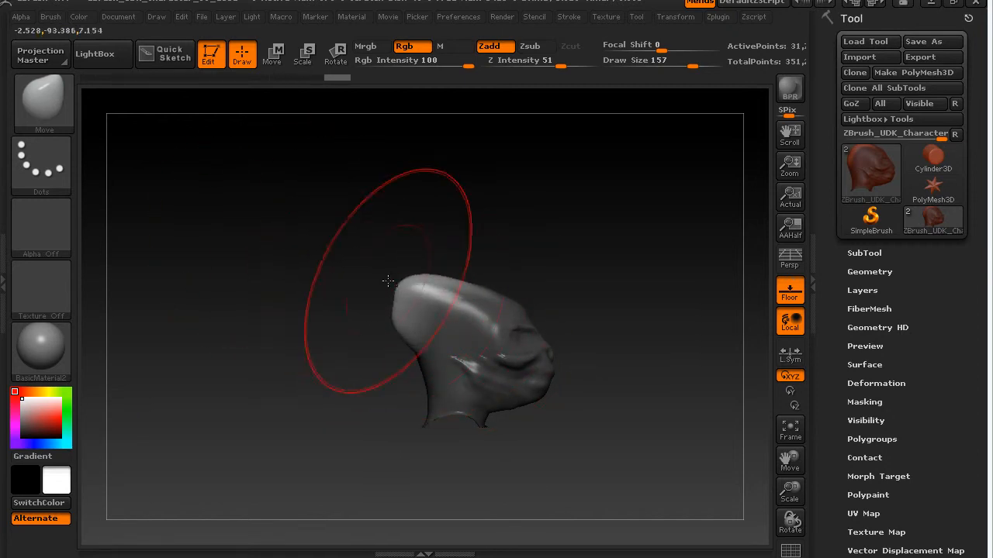
drag(392, 276, 359, 270)
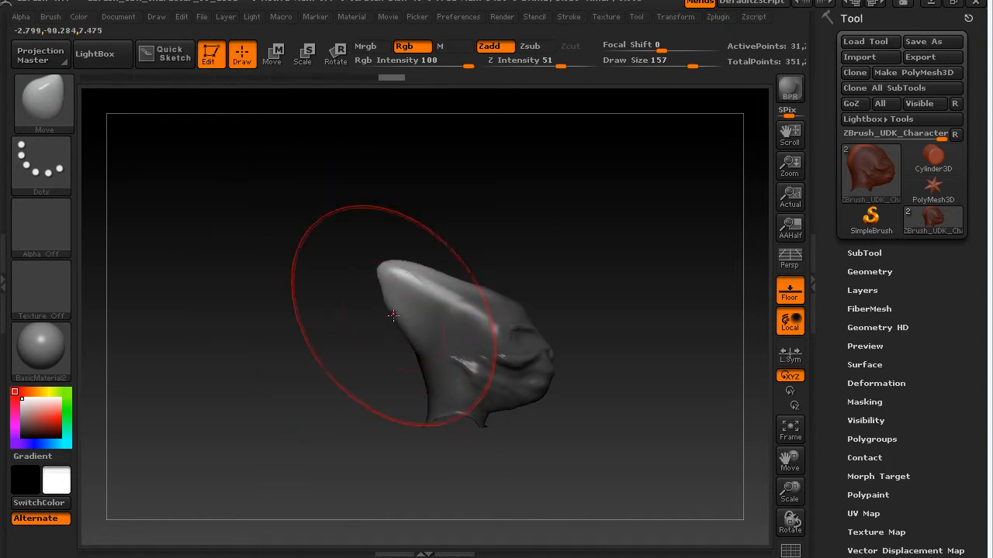
drag(368, 313, 399, 324)
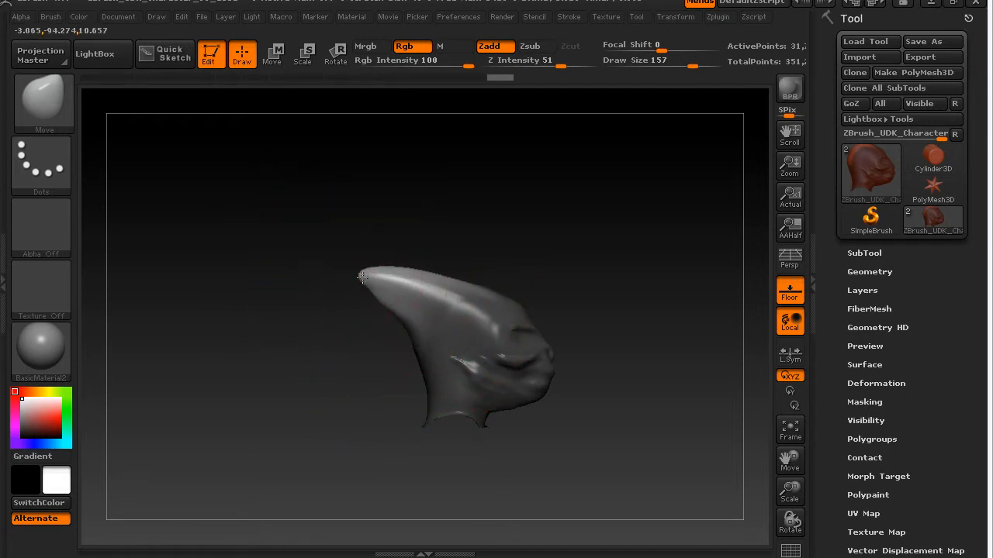
drag(345, 285, 340, 277)
drag(415, 287, 417, 279)
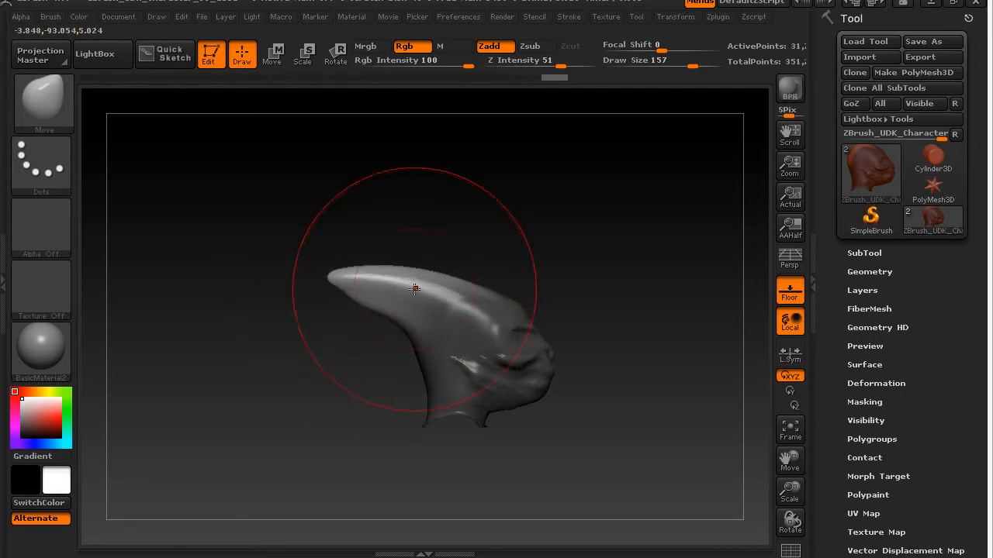
Step: Lengthen the horns from the other side and refine their arched curve and tapered tips with the Move brush
mouse_move(312, 358)
mouse_down()
mouse_move(436, 376)
mouse_move(476, 371)
mouse_move(314, 353)
mouse_move(334, 357)
mouse_move(250, 370)
mouse_move(355, 354)
mouse_up()
drag(568, 326, 511, 317)
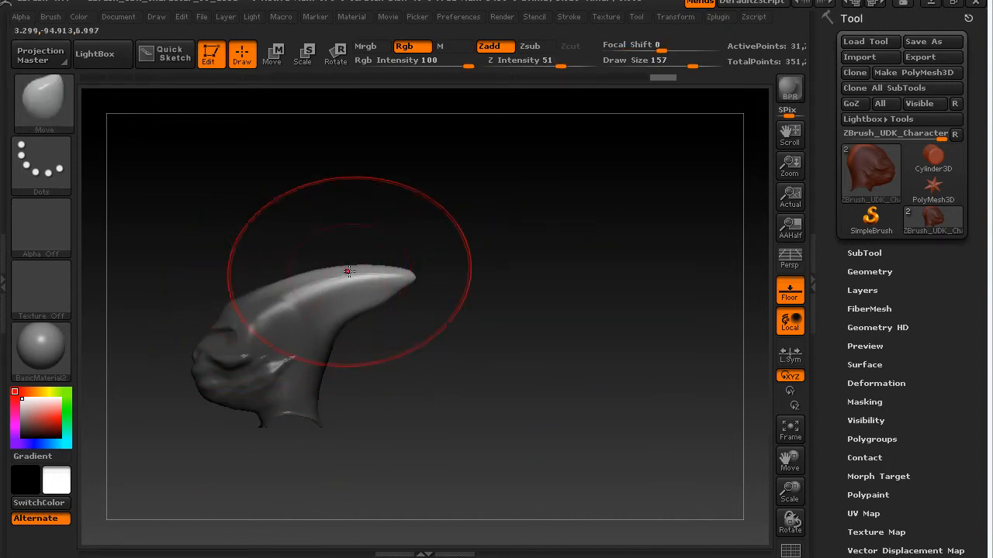
drag(488, 258, 452, 272)
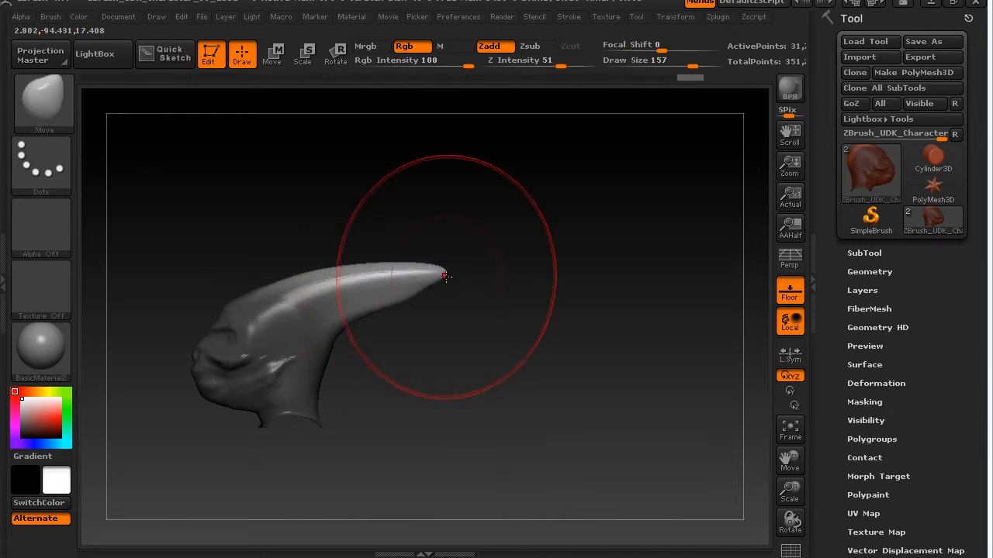
key(ctrl+z)
drag(424, 272, 424, 271)
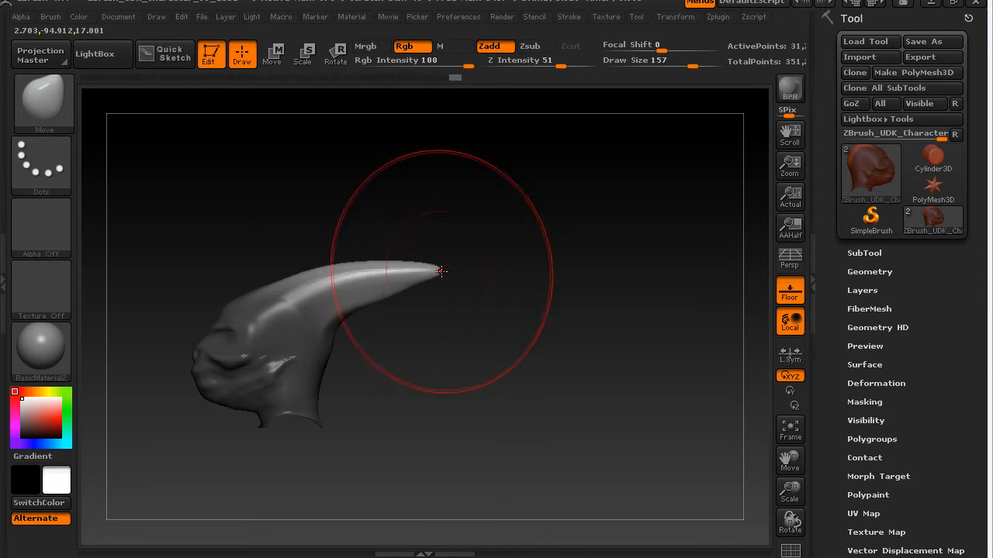
drag(385, 300, 371, 302)
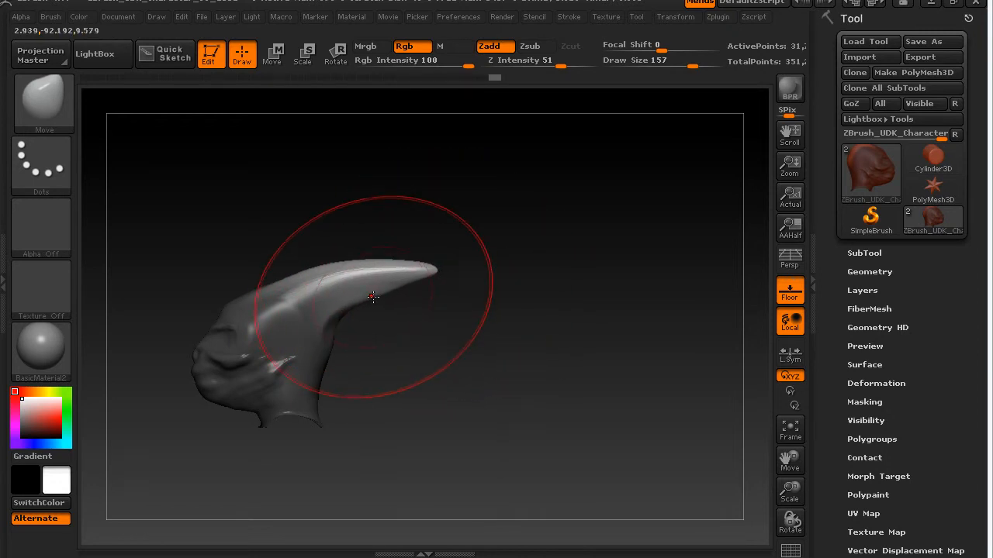
drag(427, 273, 441, 273)
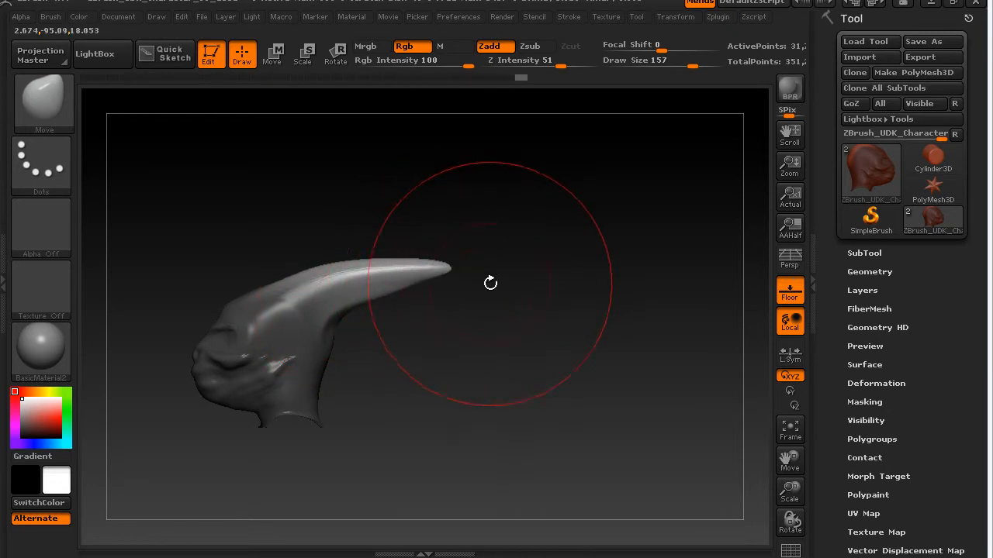
mouse_move(444, 338)
mouse_down()
mouse_move(507, 365)
mouse_move(584, 328)
mouse_move(603, 301)
mouse_move(540, 290)
mouse_up()
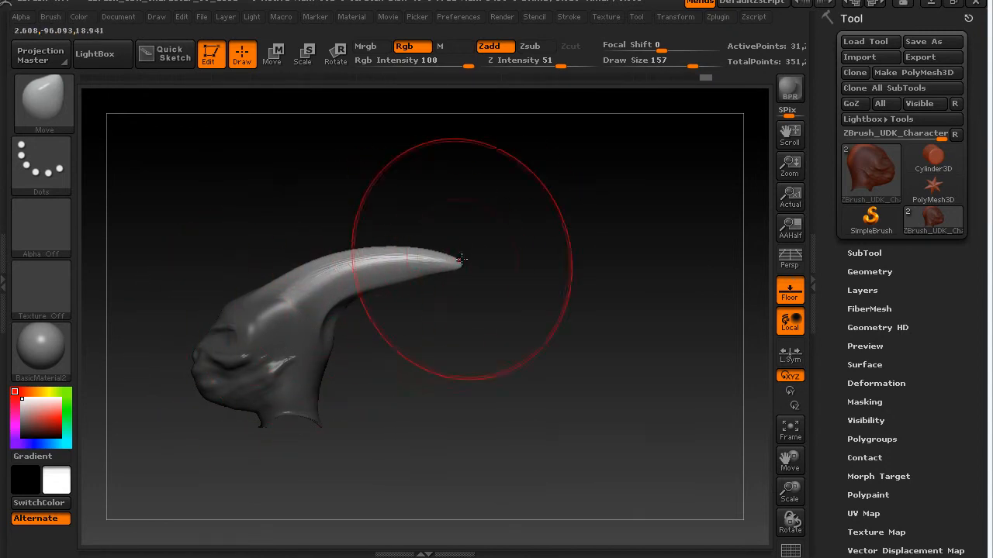
Step: Clear the mask and smooth the transition where the horns join the head
mouse_move(578, 237)
mouse_down()
mouse_move(603, 249)
mouse_move(497, 295)
mouse_move(494, 307)
mouse_move(535, 303)
mouse_move(572, 275)
mouse_move(625, 330)
mouse_move(532, 306)
mouse_move(488, 311)
mouse_move(577, 310)
mouse_move(591, 325)
mouse_move(725, 321)
mouse_move(600, 356)
mouse_up()
key(shift)
mouse_move(608, 397)
mouse_down()
mouse_move(628, 392)
mouse_move(558, 401)
mouse_move(705, 268)
mouse_move(538, 337)
mouse_move(591, 338)
mouse_move(599, 348)
mouse_up()
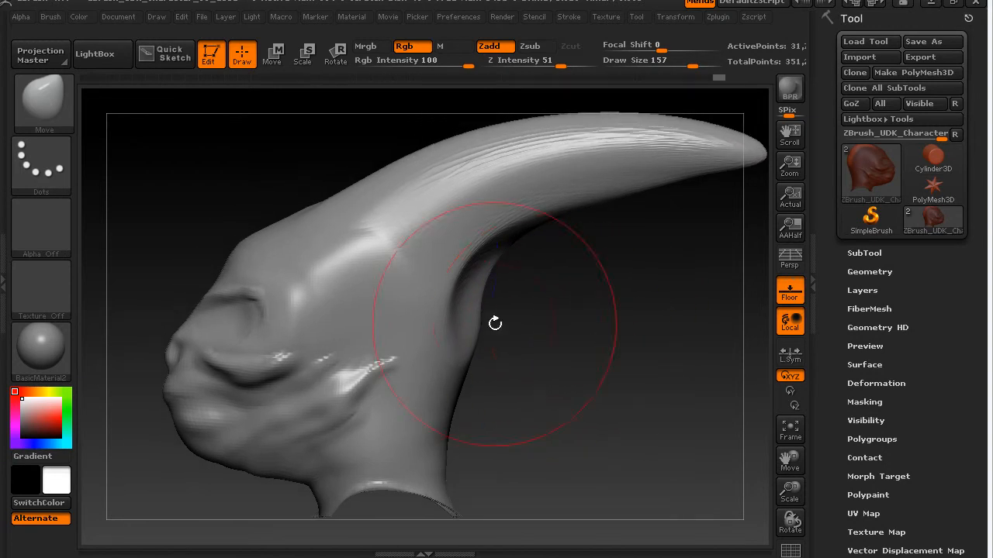
mouse_move(380, 271)
shift+mouse_down()
mouse_move(375, 235)
mouse_move(403, 268)
mouse_move(335, 222)
mouse_move(394, 226)
shift+mouse_up()
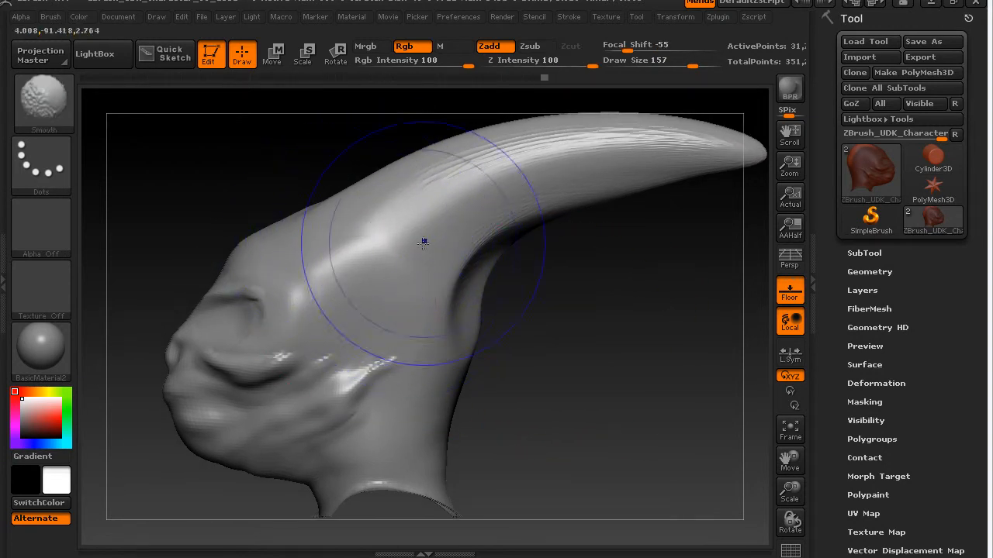
mouse_move(567, 332)
mouse_down()
mouse_move(598, 410)
mouse_move(574, 404)
mouse_move(511, 326)
mouse_up()
key(shift)
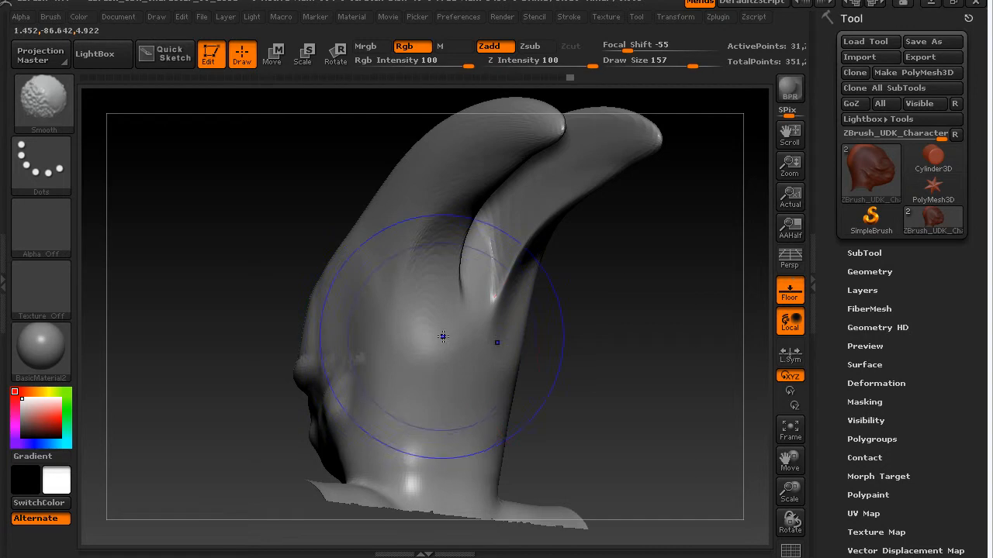
Step: Reshape the inner base between the two horns at the back of the head with the Move brush
mouse_move(682, 342)
mouse_down()
mouse_move(602, 320)
mouse_move(711, 343)
mouse_move(612, 328)
mouse_up()
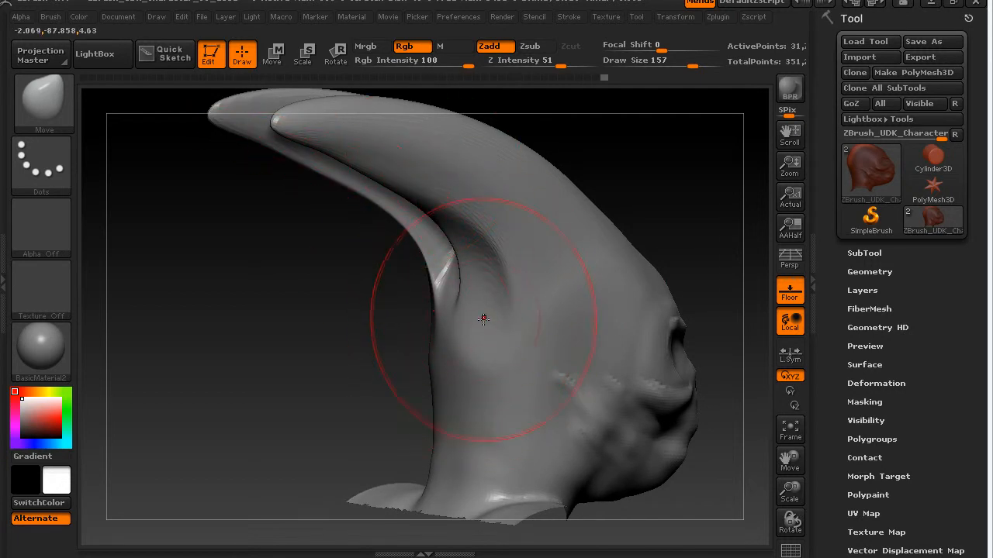
mouse_move(379, 338)
mouse_down()
mouse_move(281, 330)
mouse_move(326, 328)
mouse_move(334, 305)
mouse_move(486, 306)
mouse_up()
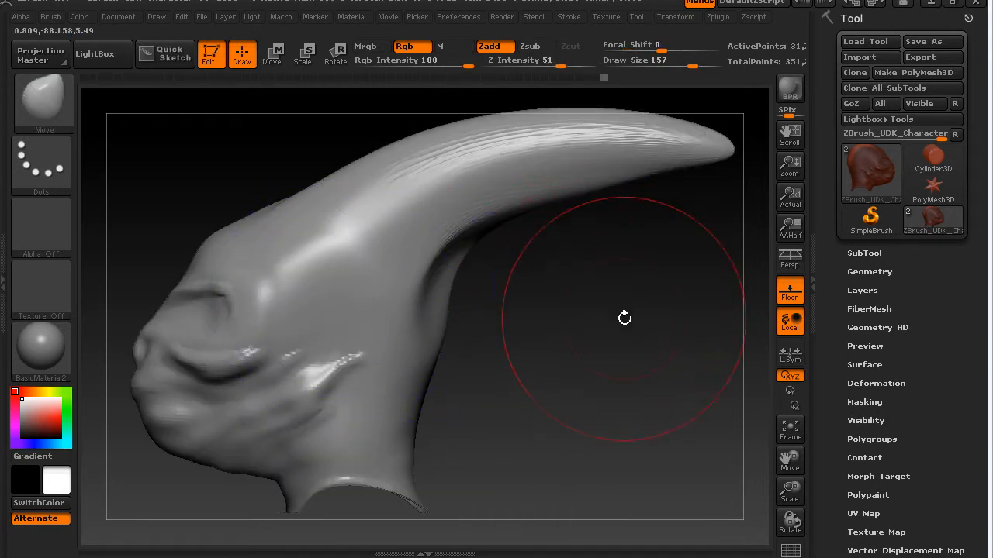
alt+drag(638, 341, 548, 317)
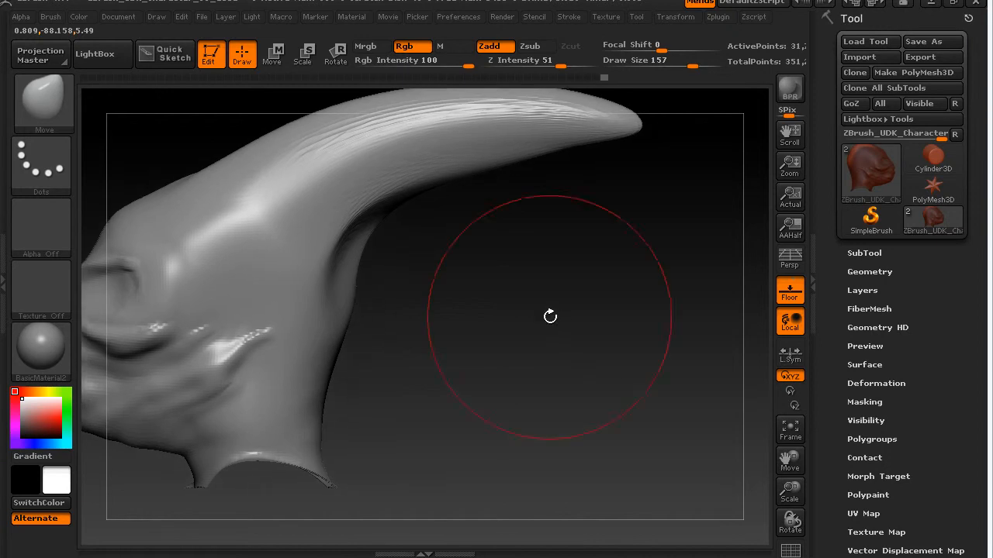
mouse_move(604, 340)
mouse_down()
mouse_move(626, 308)
mouse_move(473, 281)
mouse_up()
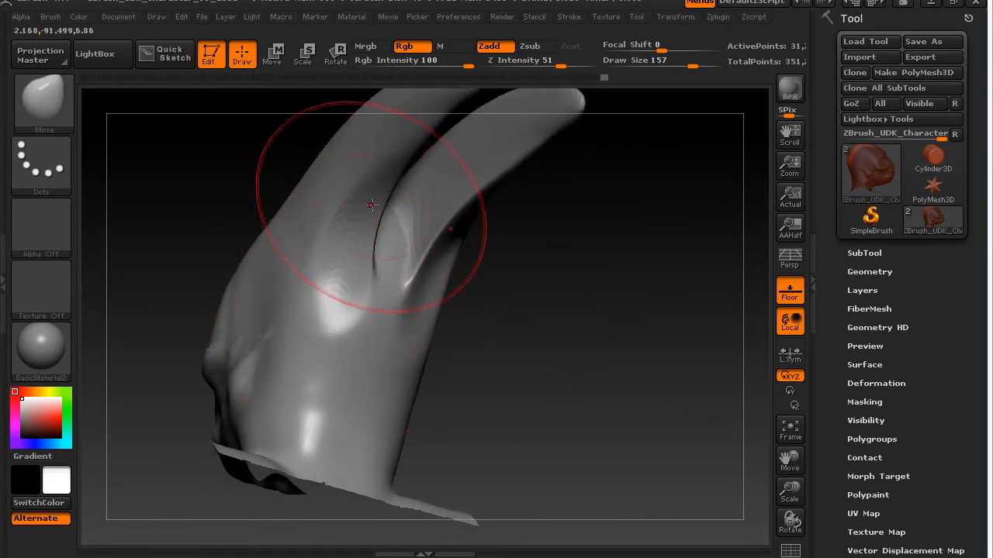
drag(358, 222, 353, 243)
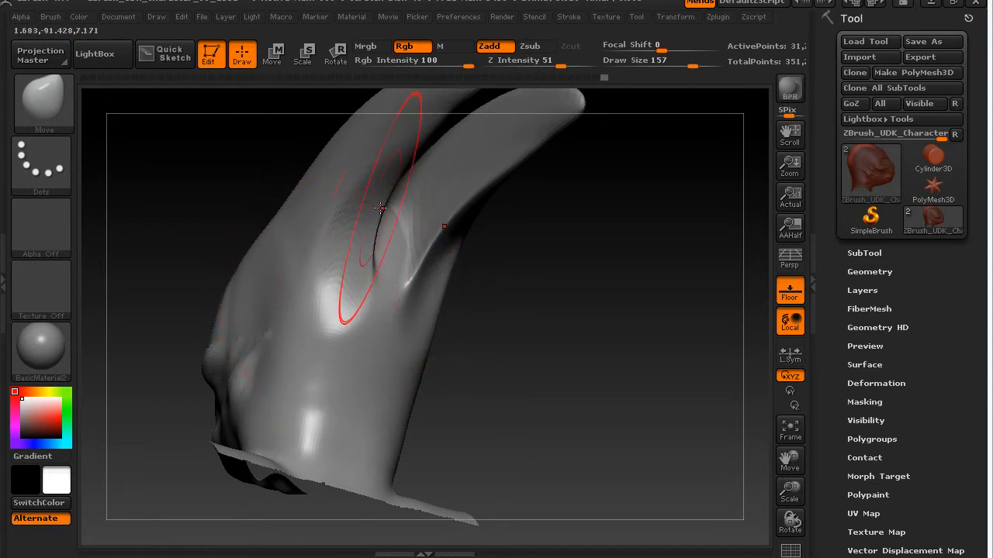
mouse_move(387, 177)
mouse_down()
mouse_move(261, 288)
mouse_move(347, 245)
mouse_up()
drag(391, 179, 337, 290)
mouse_move(206, 211)
mouse_down()
mouse_move(204, 222)
mouse_move(334, 233)
mouse_up()
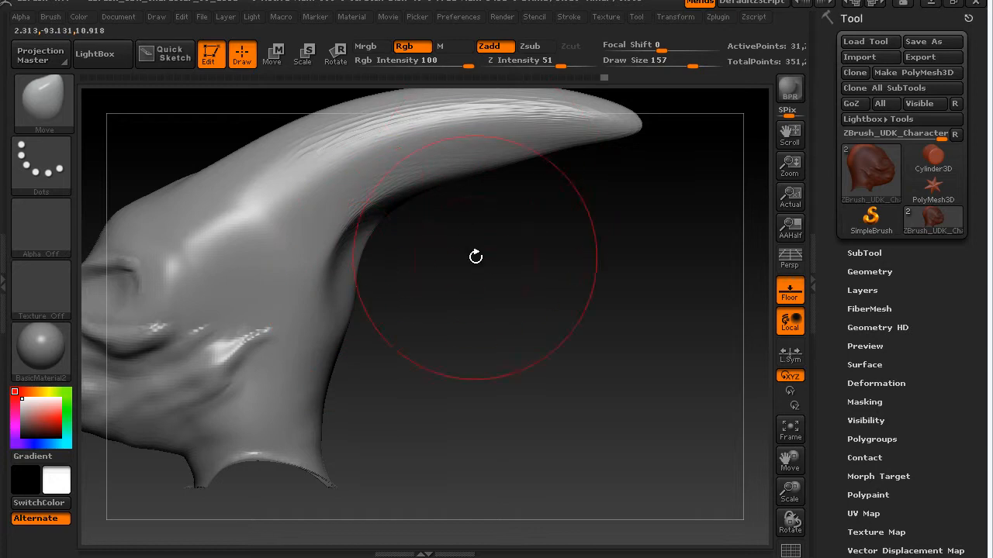
Step: Unhide the rest of the body and remesh the model to even out the stretched surface of the horns
mouse_move(567, 297)
mouse_down()
mouse_move(528, 297)
mouse_move(597, 358)
mouse_move(683, 365)
mouse_up()
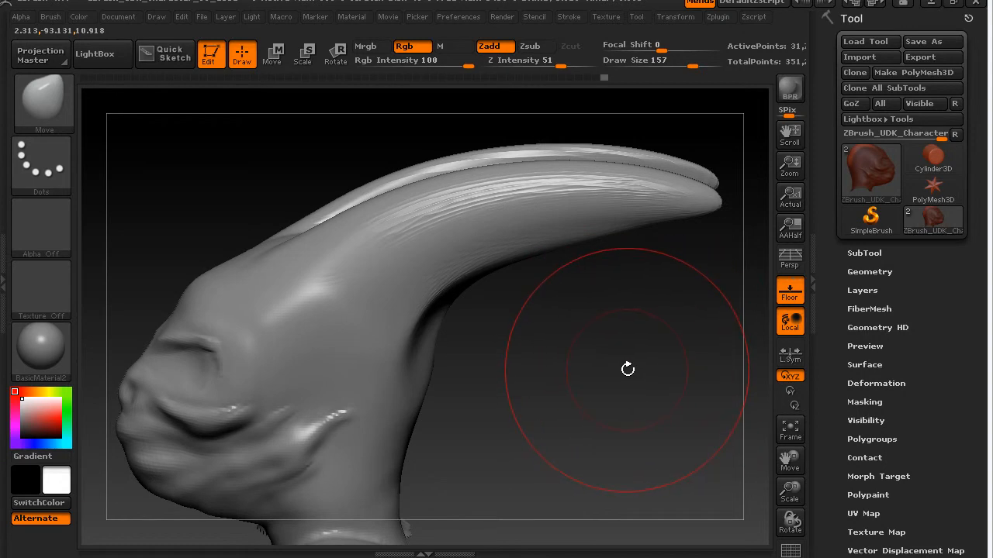
key(ctrl+shift)
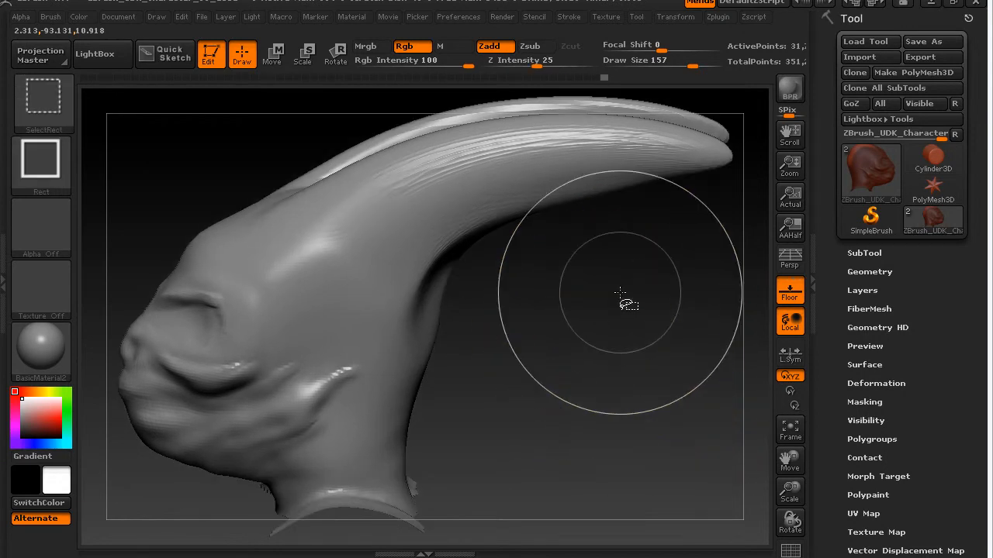
mouse_move(638, 346)
mouse_down()
mouse_move(572, 339)
mouse_move(594, 330)
mouse_up()
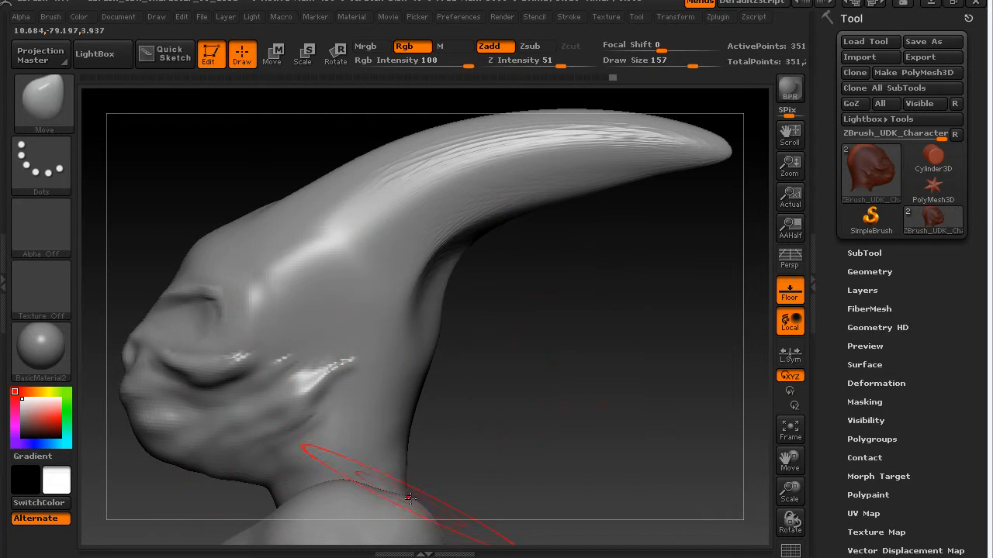
mouse_move(611, 312)
ctrl+mouse_down()
mouse_move(668, 368)
mouse_move(649, 363)
ctrl+mouse_up()
mouse_move(566, 348)
mouse_down()
mouse_move(658, 352)
mouse_move(571, 337)
mouse_move(591, 337)
mouse_move(615, 342)
mouse_move(431, 346)
mouse_move(470, 348)
mouse_move(543, 303)
mouse_move(586, 330)
mouse_move(689, 328)
mouse_move(559, 317)
mouse_move(582, 317)
mouse_up()
mouse_move(571, 283)
mouse_down()
mouse_move(613, 284)
mouse_move(627, 318)
mouse_move(672, 340)
mouse_move(640, 321)
mouse_move(624, 331)
mouse_move(668, 377)
mouse_move(665, 362)
mouse_move(609, 331)
mouse_move(657, 331)
mouse_move(596, 333)
mouse_move(660, 359)
mouse_up()
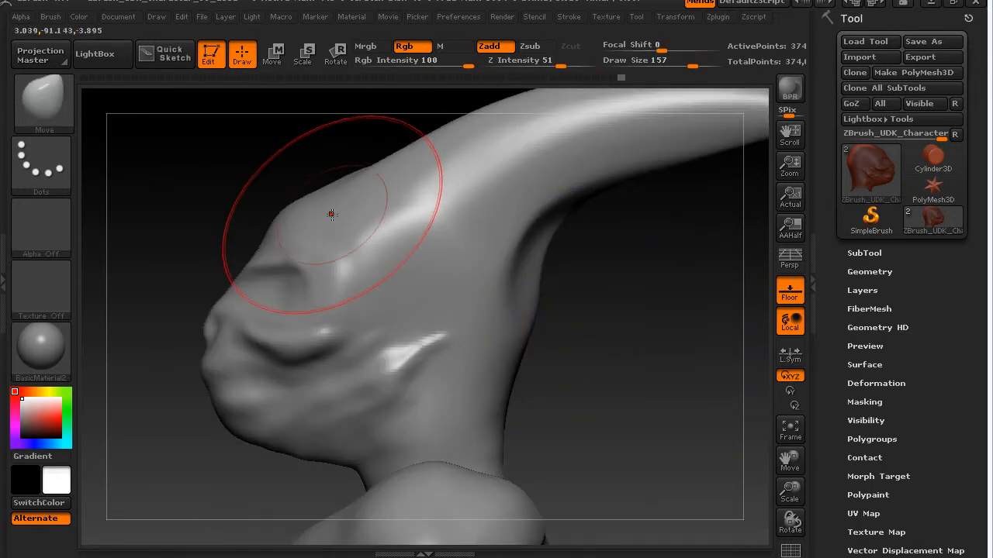
Step: With the ClayBuildup brush at draw size 70, add a curved clay band around the outer base of the horns
click(46, 100)
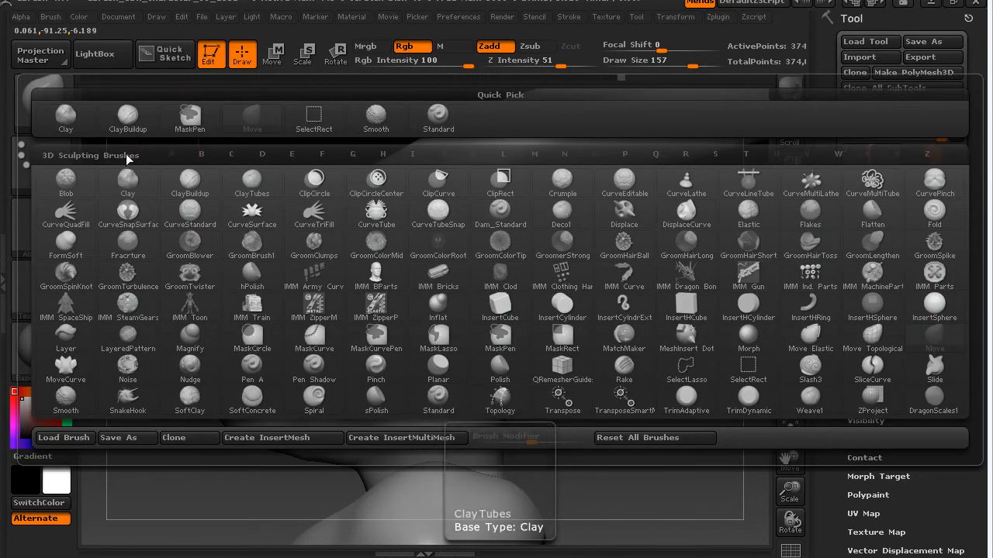
click(129, 115)
key(s)
drag(344, 255, 308, 253)
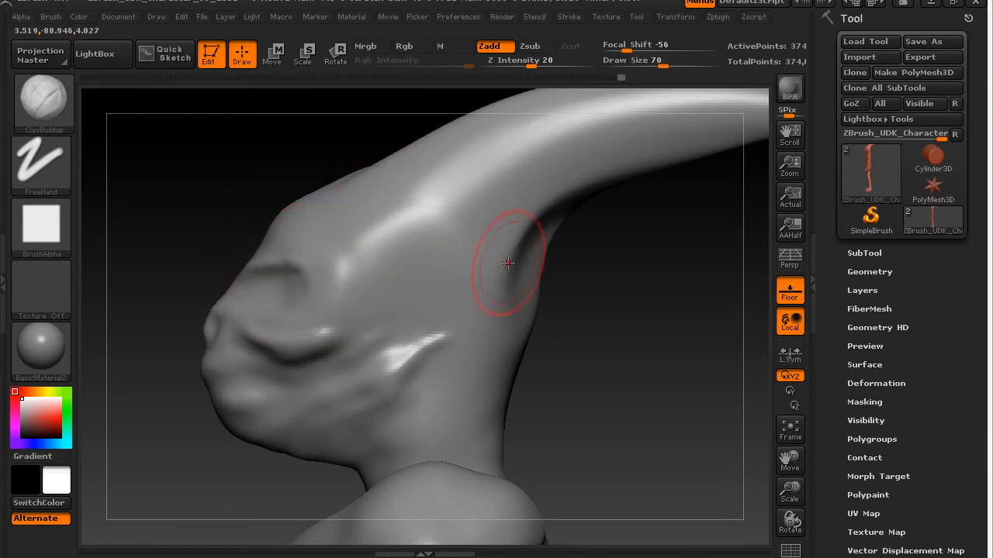
mouse_move(625, 300)
mouse_down()
mouse_move(647, 349)
mouse_move(680, 365)
mouse_move(670, 363)
mouse_up()
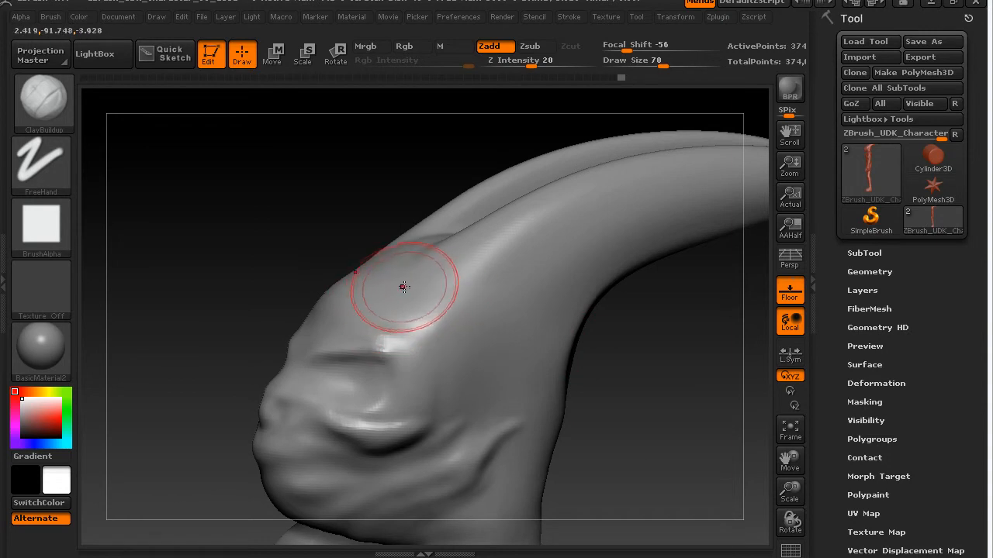
drag(621, 398, 627, 393)
key(ctrl)
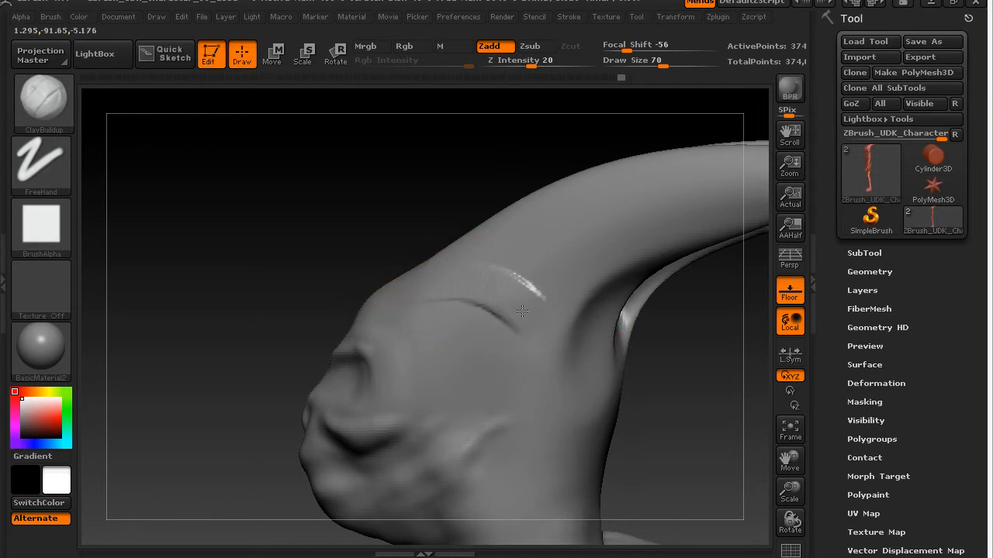
drag(511, 299, 561, 388)
drag(680, 395, 723, 423)
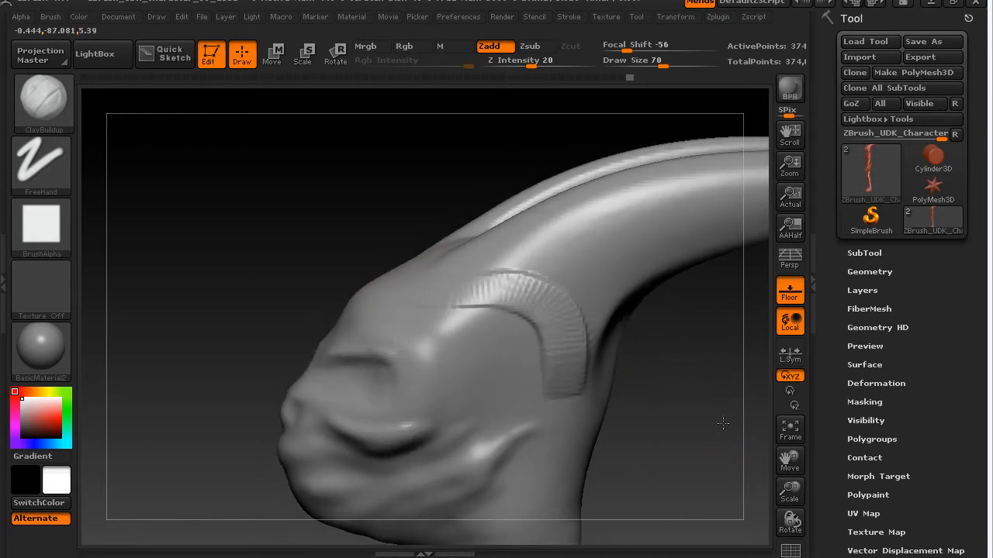
Step: Extend the ClayBuildup band from the sides of the horn bases across the top of the forehead
mouse_move(578, 393)
mouse_down()
mouse_move(508, 293)
mouse_move(424, 300)
mouse_up()
mouse_move(676, 407)
mouse_down()
mouse_move(720, 421)
mouse_move(704, 416)
mouse_up()
mouse_move(614, 293)
mouse_down()
mouse_move(629, 381)
mouse_move(648, 392)
mouse_up()
drag(418, 310, 369, 359)
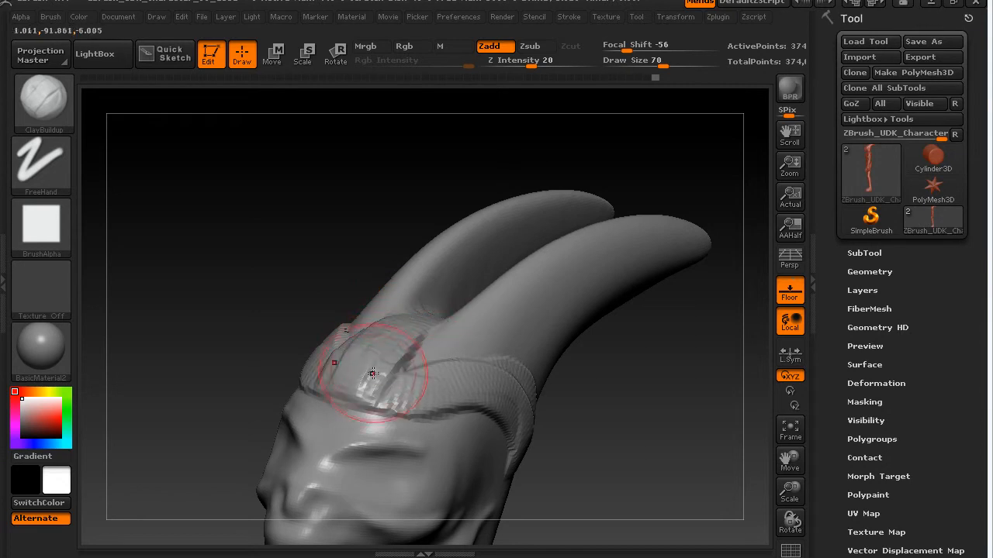
drag(665, 426, 656, 395)
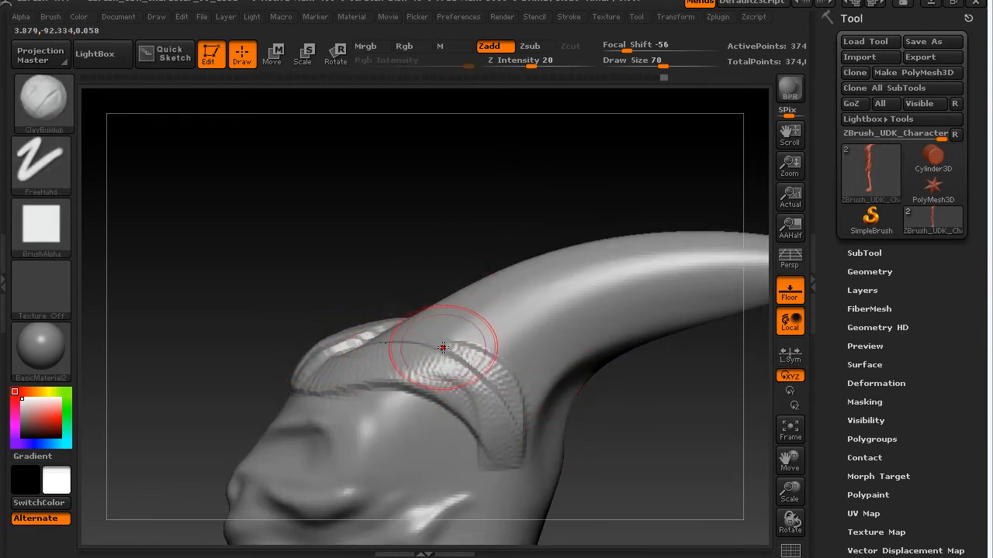
drag(445, 344, 609, 281)
mouse_move(516, 313)
mouse_down()
mouse_move(677, 275)
mouse_move(535, 318)
mouse_move(557, 298)
mouse_up()
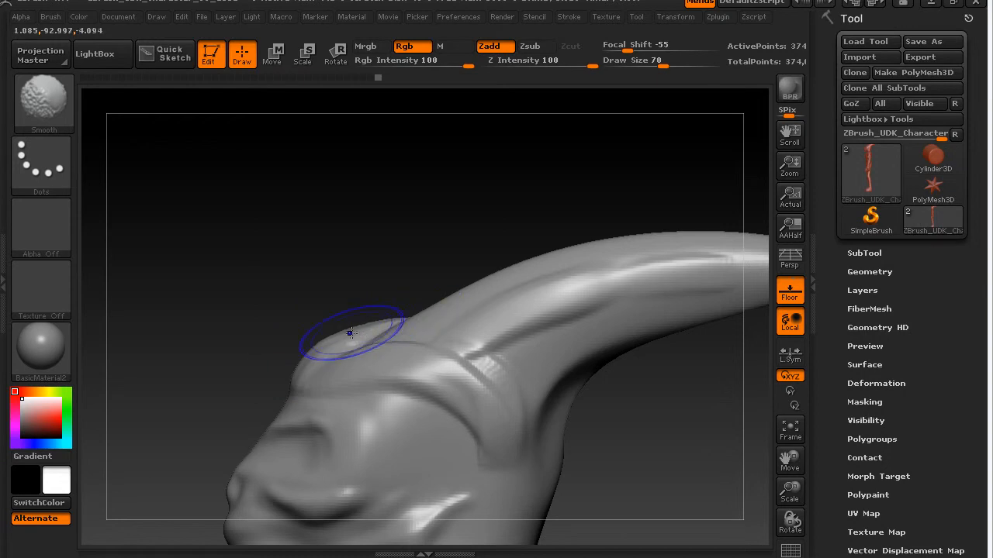
mouse_move(708, 453)
mouse_down()
mouse_move(649, 287)
mouse_move(603, 310)
mouse_move(564, 309)
mouse_move(610, 325)
mouse_move(665, 321)
mouse_up()
mouse_move(559, 283)
mouse_down()
mouse_move(532, 315)
mouse_move(581, 312)
mouse_move(521, 302)
mouse_up()
key(ctrl)
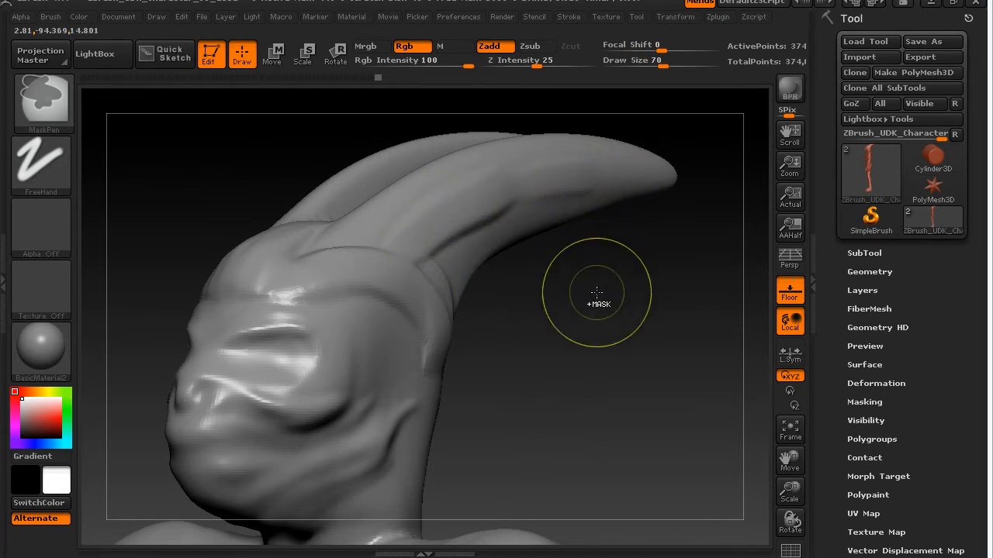
key(ctrl+z)
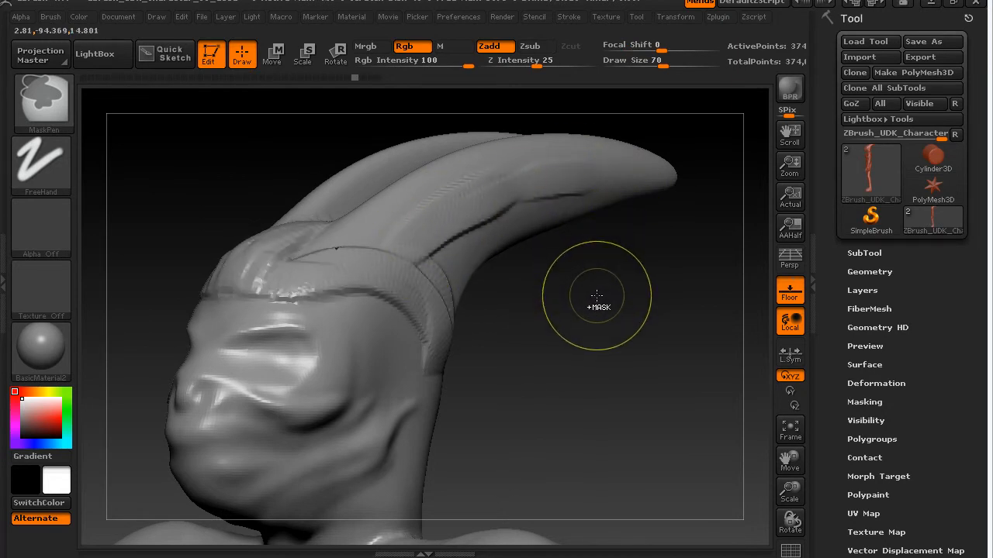
key(ctrl+z)
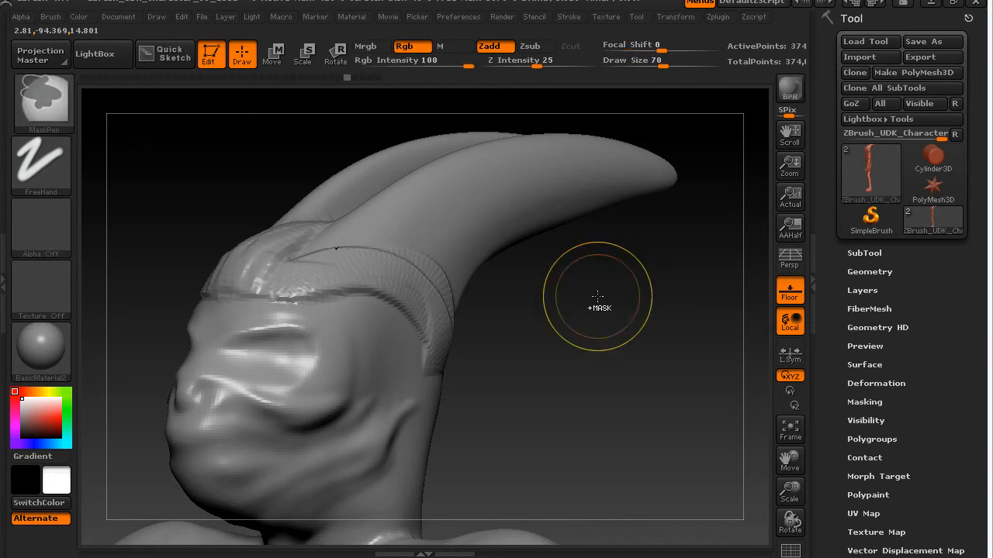
Step: Smooth the clay band around the horn bases and forehead, and remesh the model
mouse_move(628, 305)
mouse_down()
mouse_move(671, 303)
mouse_move(617, 309)
mouse_move(631, 317)
mouse_move(594, 314)
mouse_up()
key(shift)
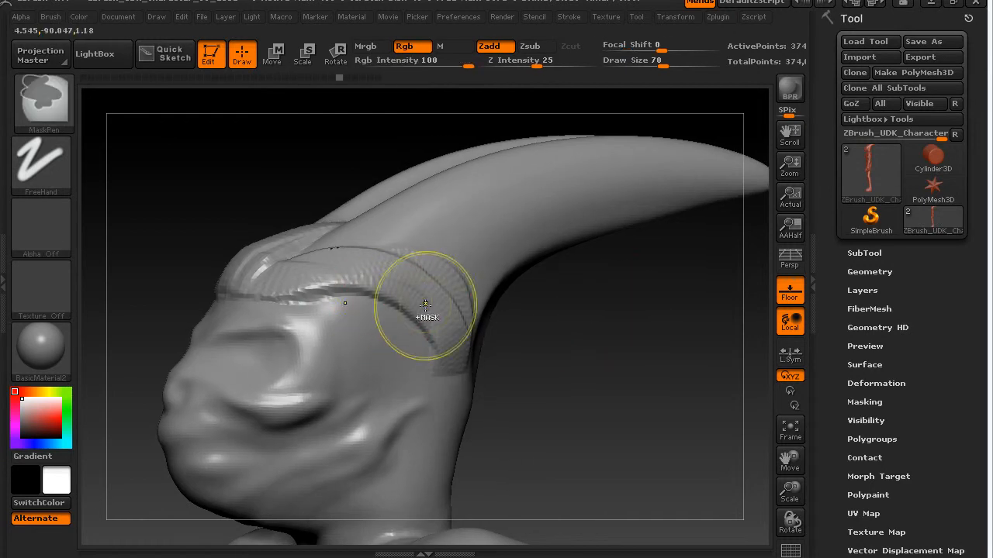
key(shift)
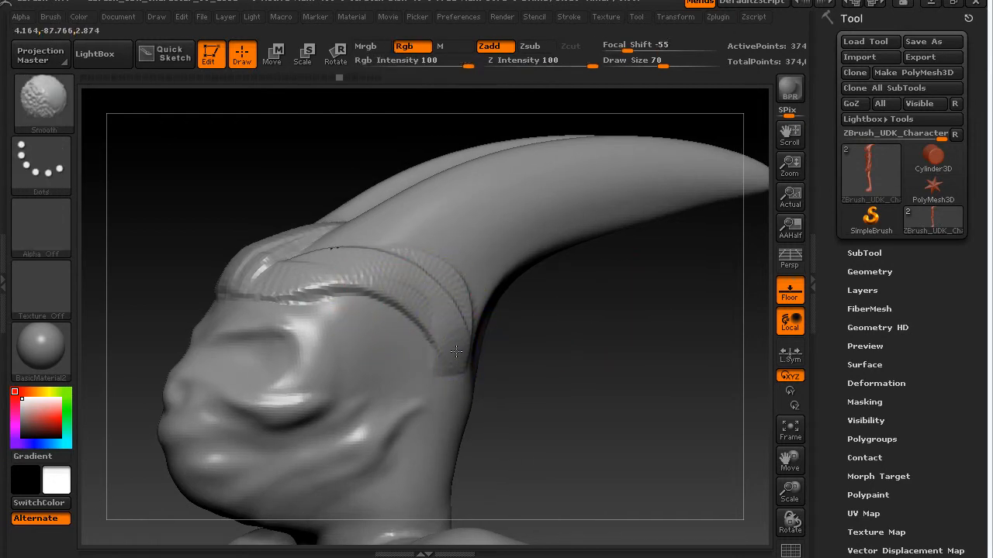
mouse_move(230, 272)
shift+mouse_down()
mouse_move(321, 251)
mouse_move(339, 222)
mouse_move(472, 295)
shift+mouse_up()
key(ctrl)
mouse_move(678, 378)
ctrl+mouse_down()
mouse_move(610, 333)
mouse_move(661, 356)
mouse_move(534, 344)
mouse_move(645, 355)
mouse_move(615, 357)
ctrl+mouse_up()
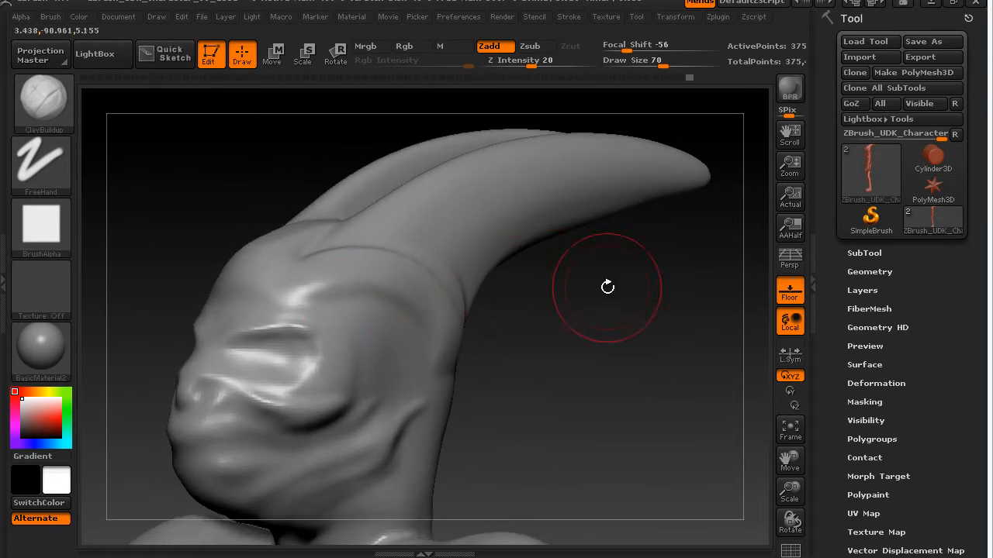
Step: Choose the Move brush, mask an arched ear area on the side of the head below the horn, and invert the mask
mouse_move(572, 375)
mouse_down()
mouse_move(605, 379)
mouse_move(589, 362)
mouse_up()
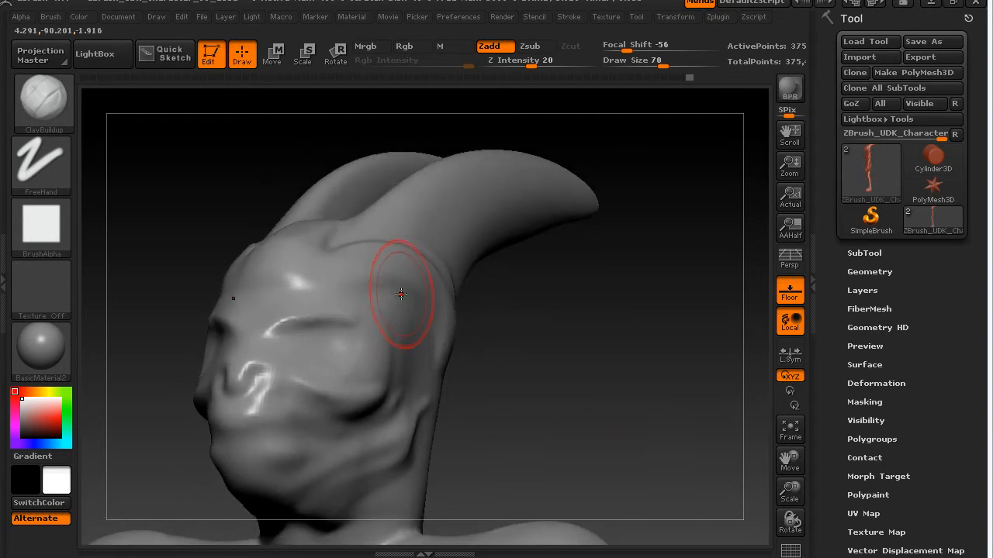
drag(618, 319, 236, 262)
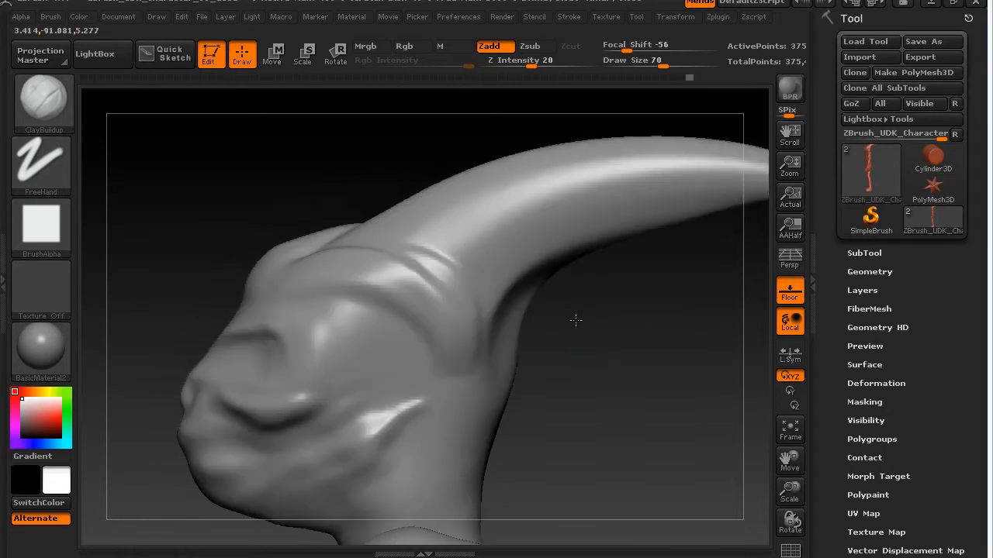
click(39, 97)
click(363, 128)
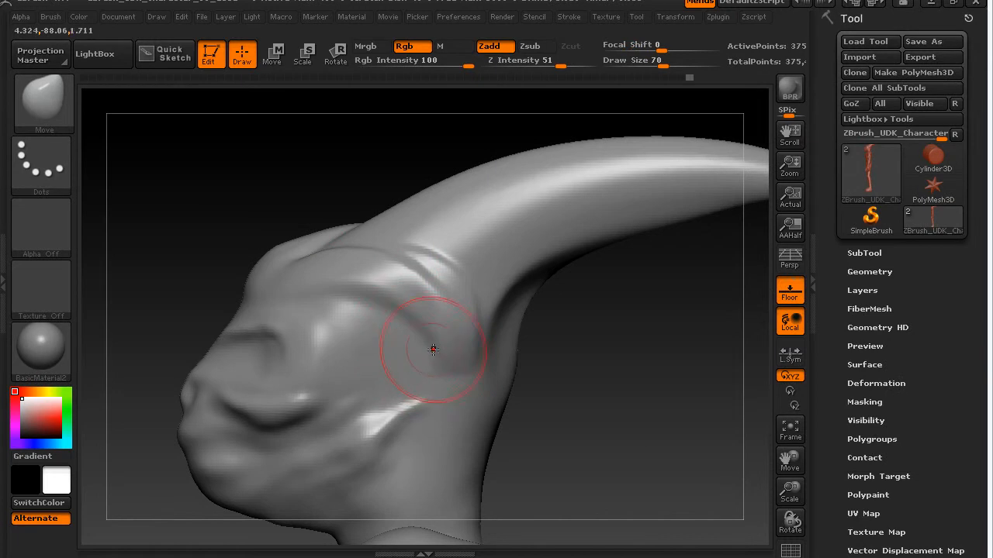
drag(615, 383, 622, 381)
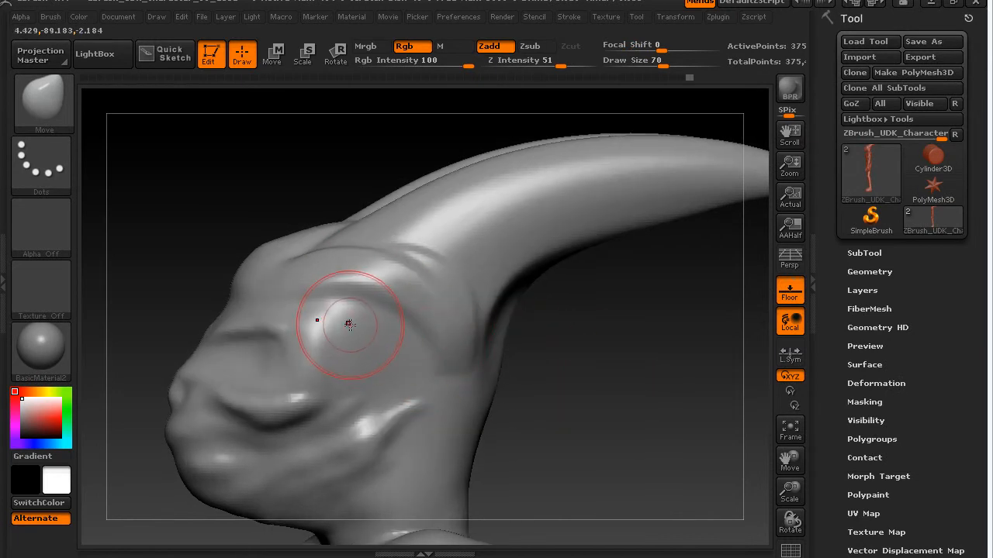
key(ctrl)
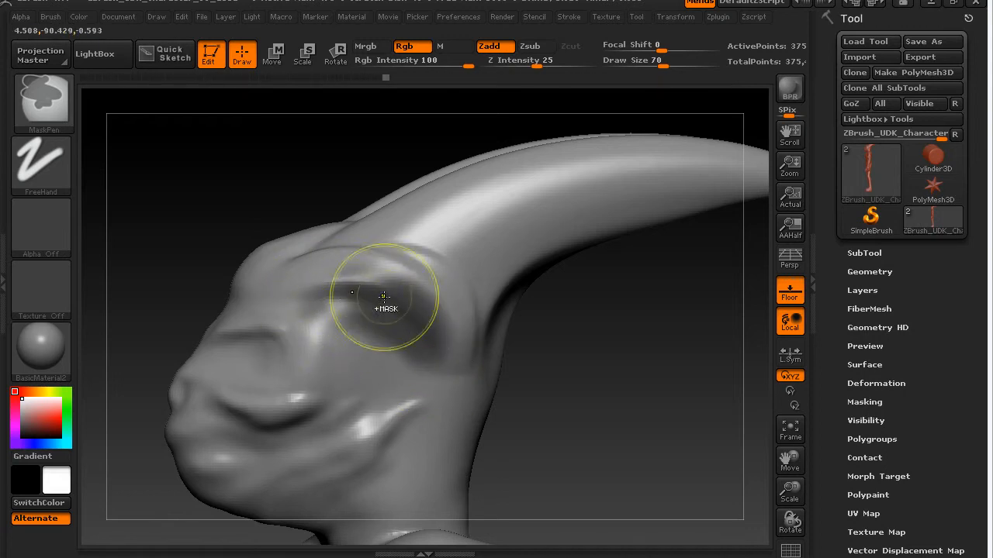
mouse_move(612, 368)
mouse_down()
mouse_move(659, 421)
mouse_move(652, 393)
mouse_move(620, 380)
mouse_up()
key(ctrl)
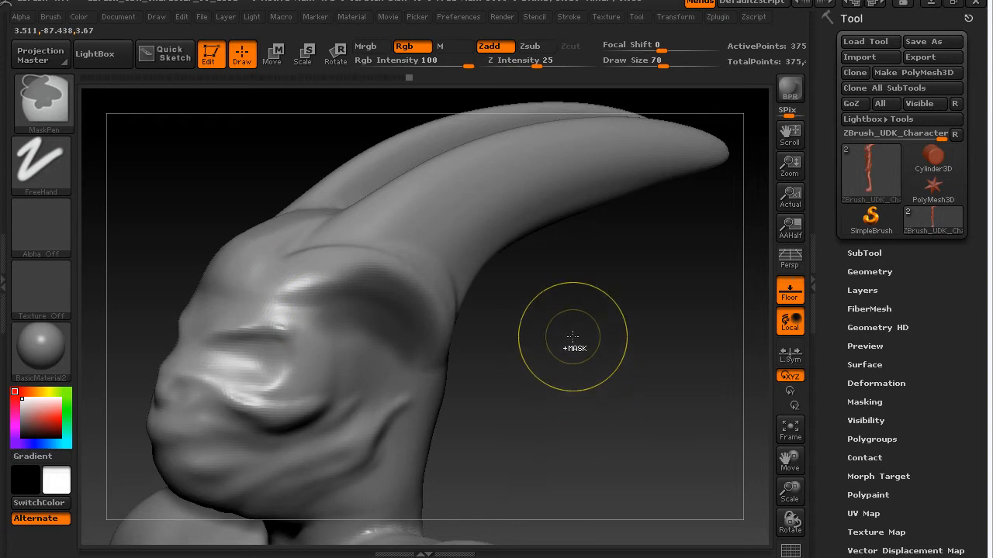
ctrl+click(621, 341)
Step: Set the Move brush draw size to 218 and pull the unmasked side areas outward into ear stubs
mouse_move(581, 365)
mouse_down()
mouse_move(603, 354)
mouse_move(571, 358)
mouse_up()
key(s)
drag(439, 336, 462, 333)
mouse_move(364, 305)
mouse_down()
mouse_move(461, 284)
mouse_move(414, 288)
mouse_up()
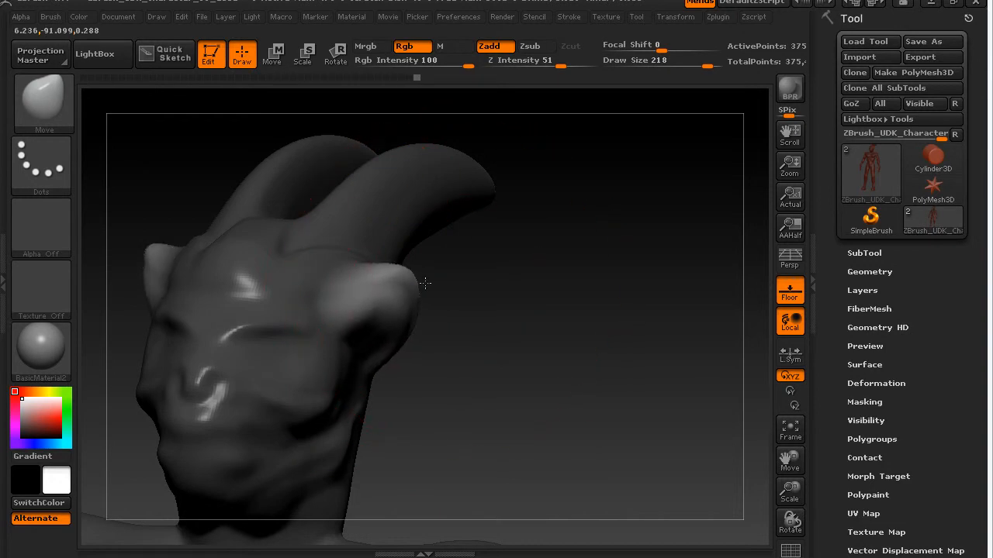
Step: Stretch the ear stubs backward below the horns into long ears with the Move brush
drag(581, 337, 532, 310)
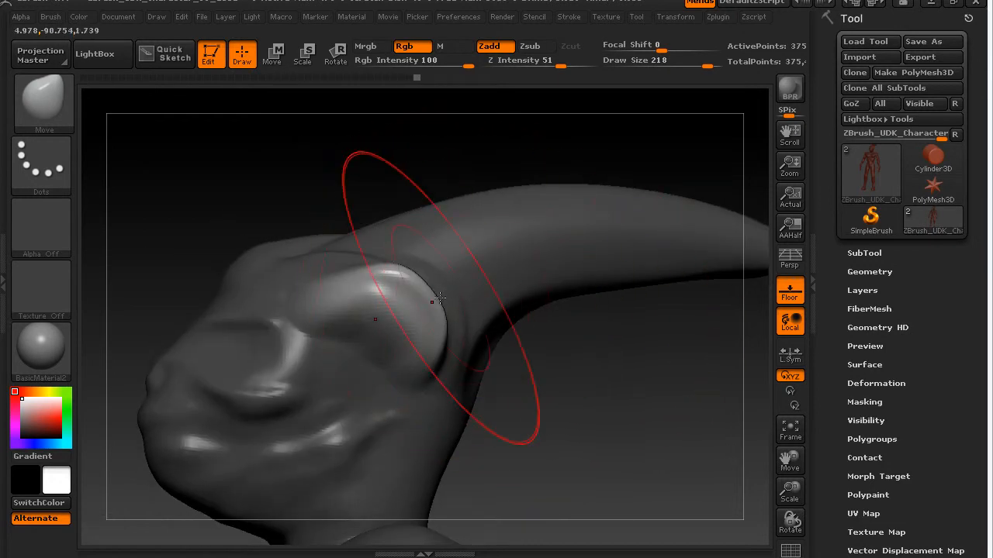
mouse_move(434, 290)
mouse_down()
mouse_move(610, 287)
mouse_move(620, 313)
mouse_move(585, 318)
mouse_move(567, 341)
mouse_up()
drag(547, 290, 571, 295)
drag(495, 342, 497, 335)
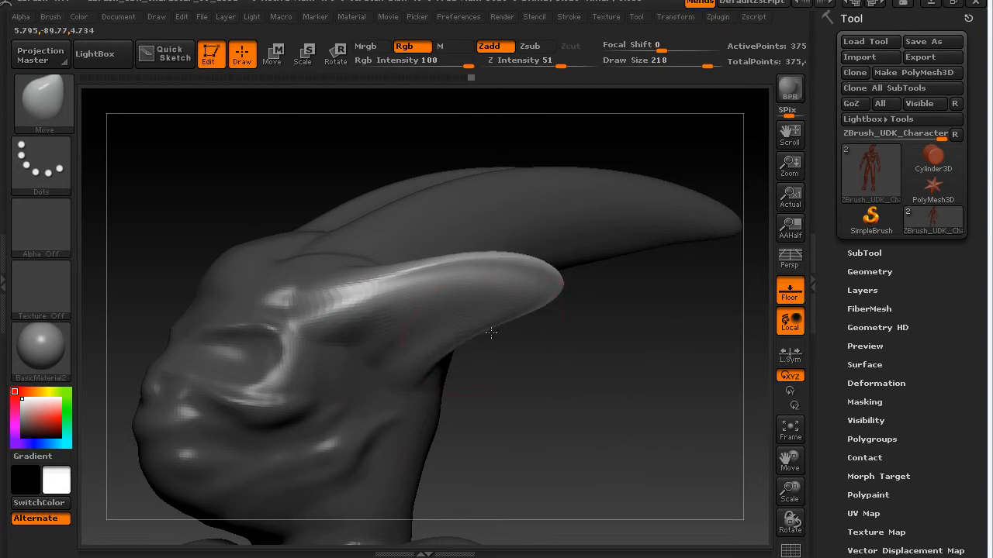
Step: Smooth the ears and thin them toward pointed tips
drag(600, 320, 581, 366)
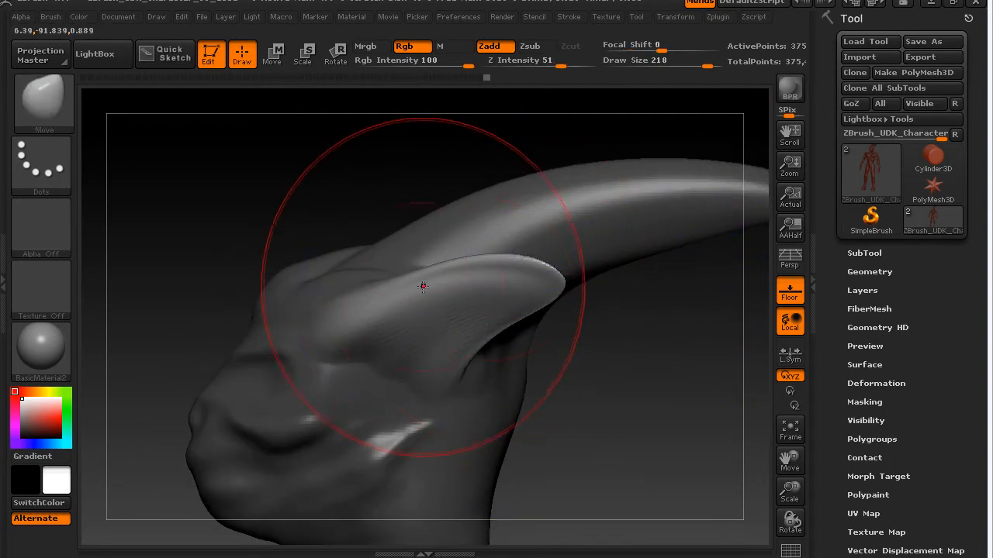
key(shift)
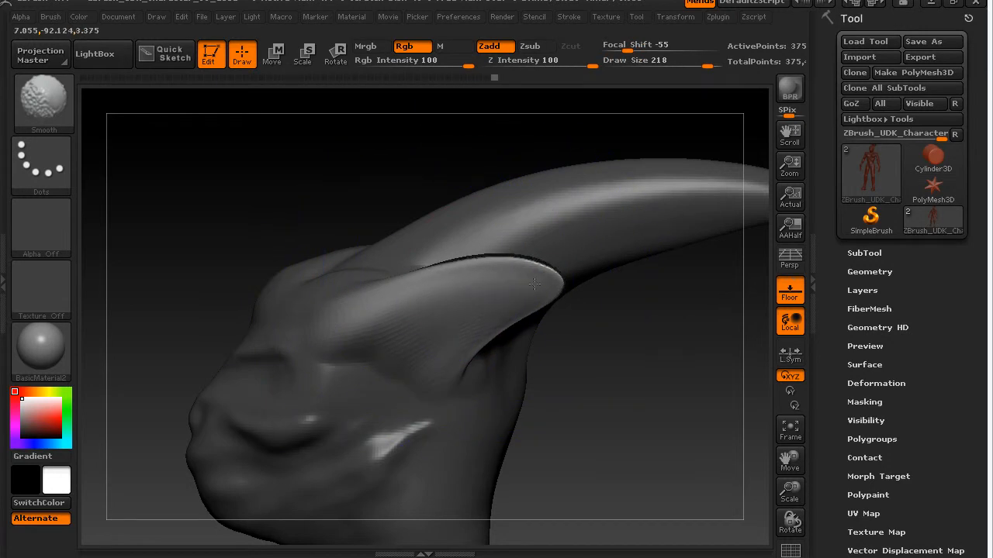
mouse_move(578, 394)
mouse_down()
mouse_move(587, 404)
mouse_move(656, 399)
mouse_move(644, 401)
mouse_move(643, 377)
mouse_move(508, 375)
mouse_move(612, 361)
mouse_move(465, 359)
mouse_move(514, 380)
mouse_move(607, 379)
mouse_move(605, 355)
mouse_up()
mouse_move(489, 288)
shift+mouse_down()
mouse_move(535, 310)
mouse_move(519, 323)
shift+mouse_up()
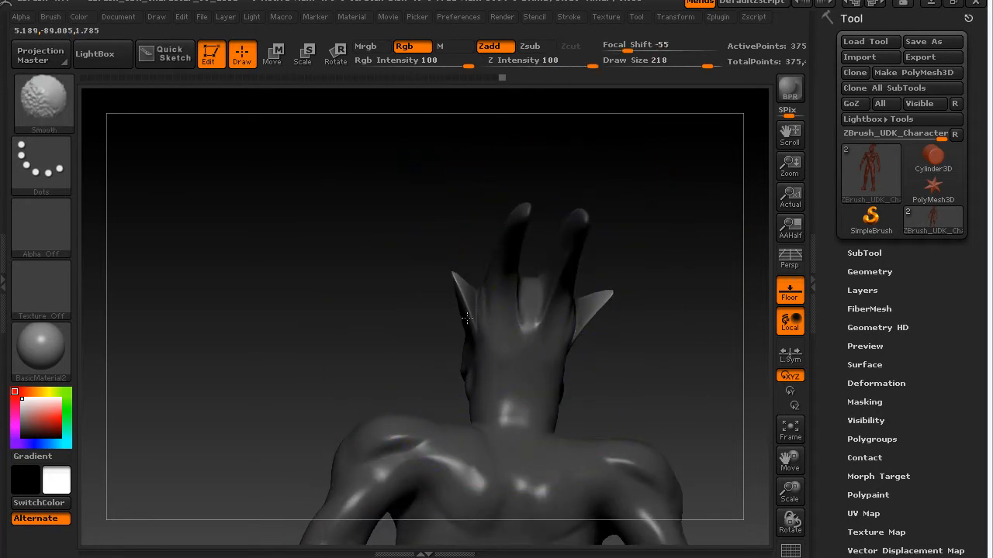
Step: Reshape the lower rear edge of the ears with the Move brush to form a hollow beneath the tips
mouse_move(328, 252)
mouse_down()
mouse_move(355, 272)
mouse_move(497, 318)
mouse_up()
mouse_move(581, 345)
alt+mouse_down()
mouse_move(703, 343)
mouse_move(683, 341)
alt+mouse_up()
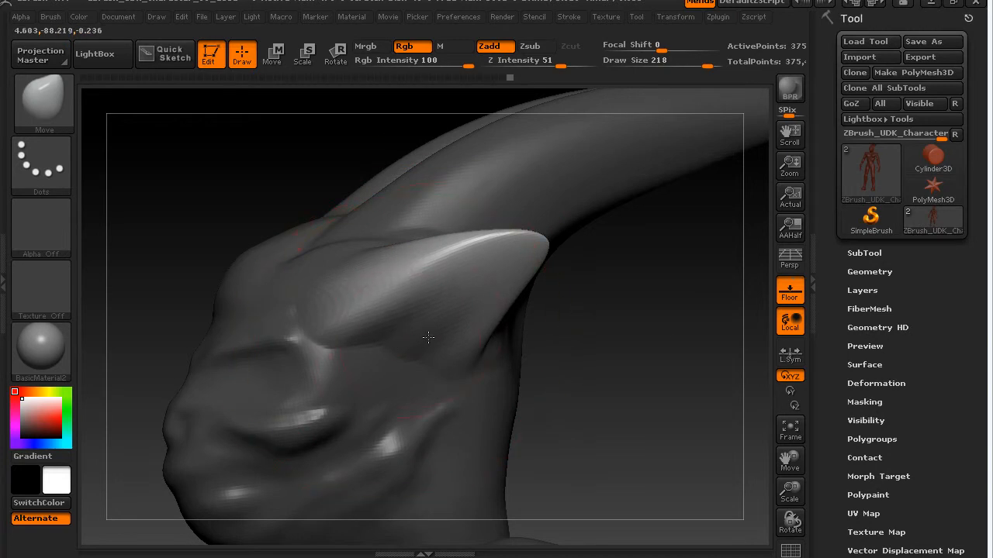
mouse_move(610, 355)
mouse_down()
mouse_move(641, 345)
mouse_move(557, 343)
mouse_up()
mouse_move(561, 351)
mouse_down()
mouse_move(623, 334)
mouse_move(504, 319)
mouse_move(464, 329)
mouse_up()
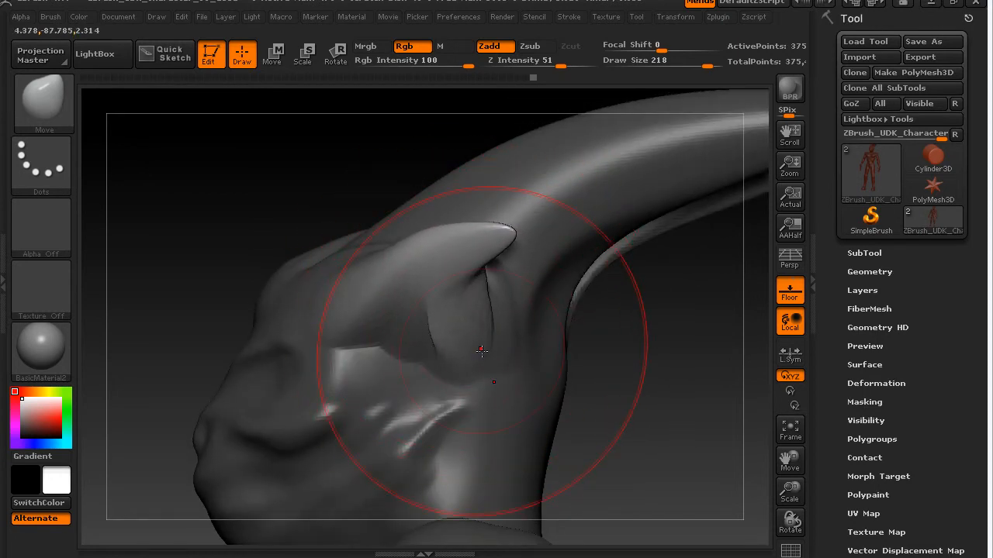
Step: Smooth the hollow on the underside of the ears and pull their tips farther back with the Move brush
mouse_move(189, 239)
mouse_down()
mouse_move(219, 222)
mouse_move(291, 245)
mouse_up()
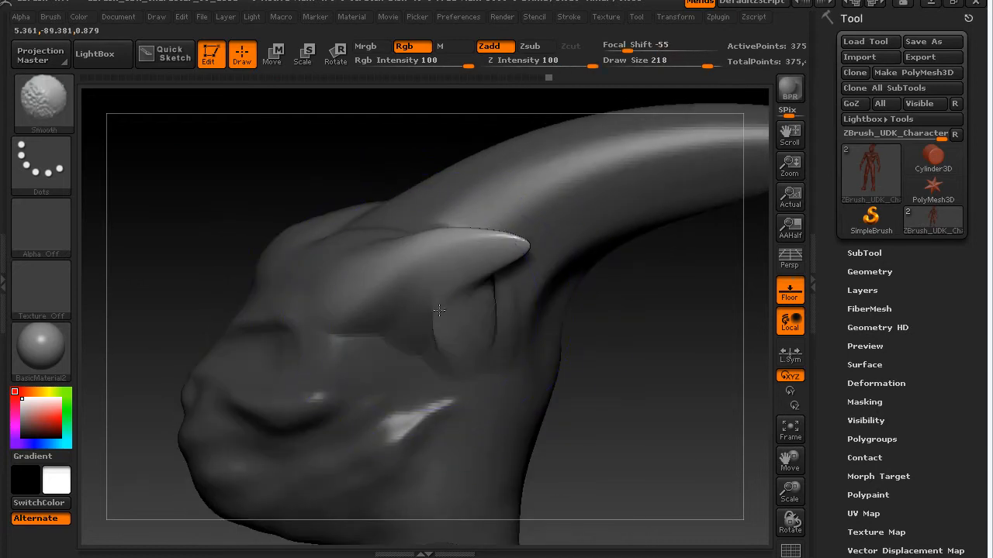
shift+drag(450, 319, 465, 326)
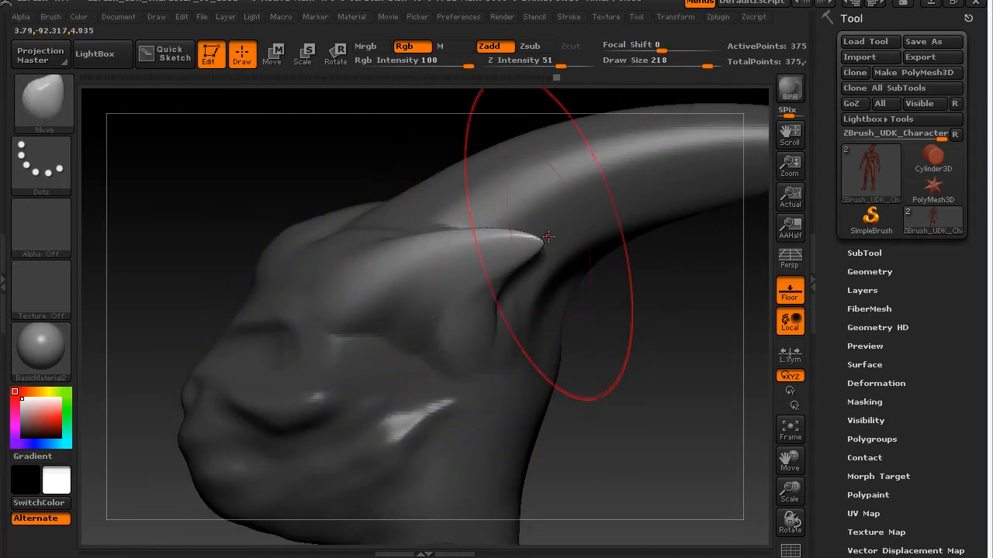
drag(556, 246, 587, 246)
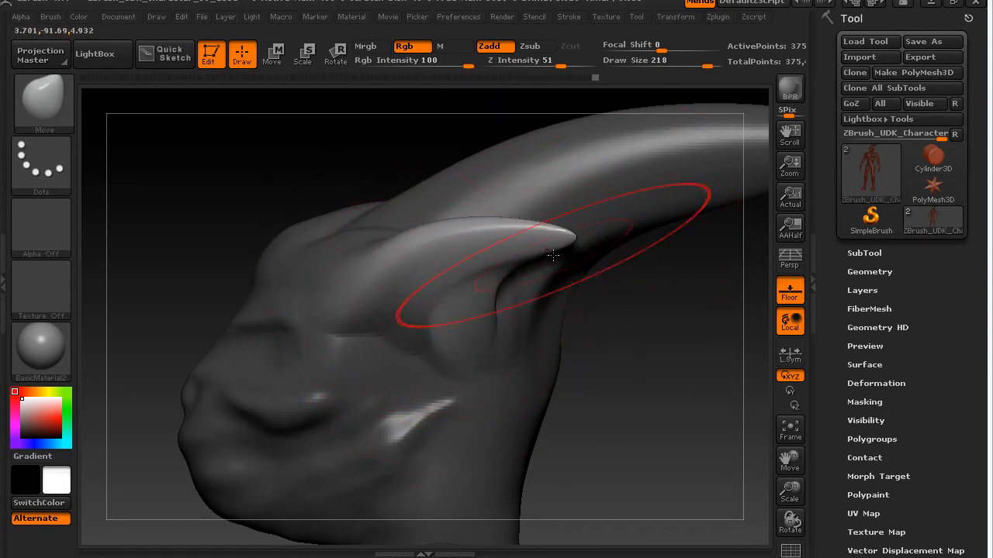
Step: Smooth the hollow under the ears and the side of the head below them with draw size 63
mouse_move(658, 383)
mouse_down()
mouse_move(620, 380)
mouse_move(700, 380)
mouse_move(678, 373)
mouse_move(690, 366)
mouse_move(628, 321)
mouse_move(633, 347)
mouse_move(628, 335)
mouse_move(649, 337)
mouse_move(649, 362)
mouse_up()
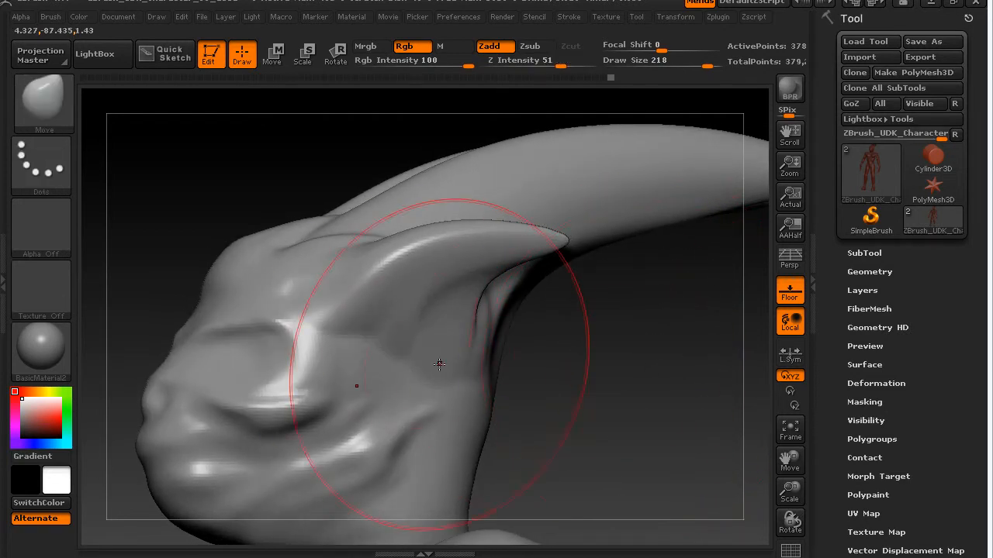
key(s)
mouse_move(416, 358)
mouse_down()
mouse_move(370, 359)
mouse_move(463, 377)
mouse_up()
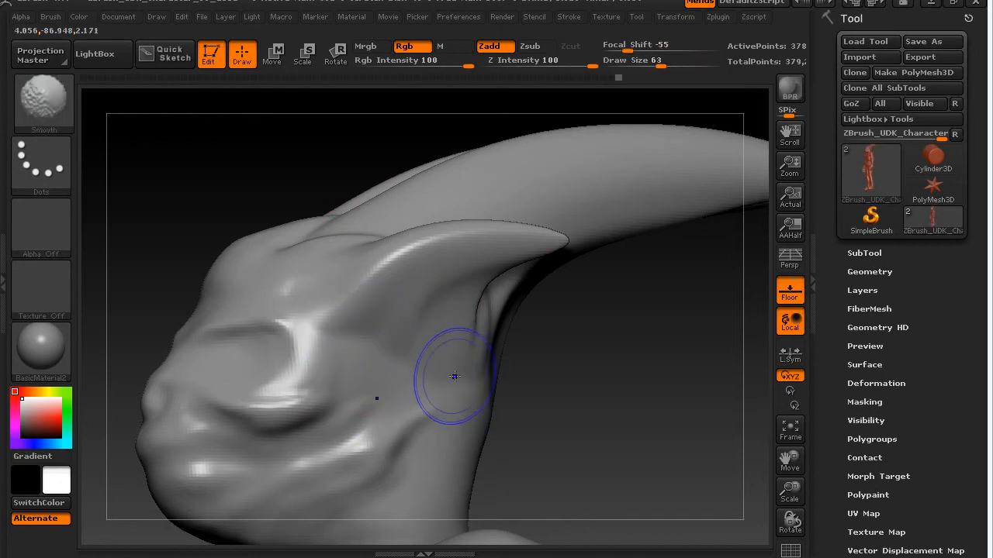
mouse_move(590, 386)
mouse_down()
mouse_move(551, 389)
mouse_move(563, 391)
mouse_move(504, 374)
mouse_move(512, 364)
mouse_up()
shift+drag(446, 279, 456, 301)
mouse_move(333, 275)
mouse_down()
mouse_move(338, 365)
mouse_move(329, 376)
mouse_up()
mouse_move(450, 272)
shift+mouse_down()
mouse_move(477, 228)
mouse_move(445, 283)
shift+mouse_up()
mouse_move(295, 239)
ctrl+mouse_down()
mouse_move(361, 265)
mouse_move(317, 197)
mouse_move(326, 244)
ctrl+mouse_up()
mouse_move(309, 363)
mouse_down()
mouse_move(419, 341)
mouse_move(538, 354)
mouse_up()
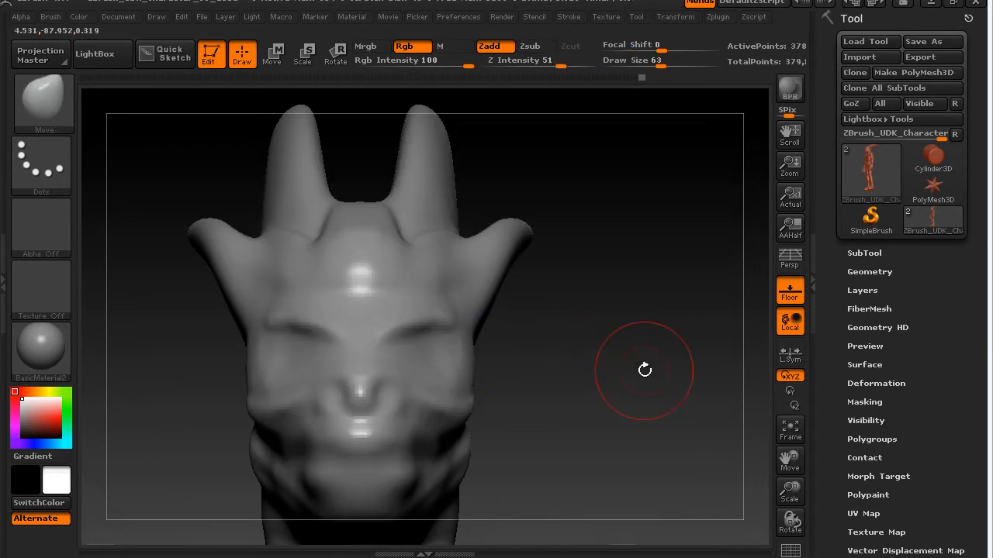
Step: Mask a slanted patch at the rear of the jaw below the cheek and invert the mask
key(f)
drag(648, 347, 561, 349)
drag(524, 220, 422, 264)
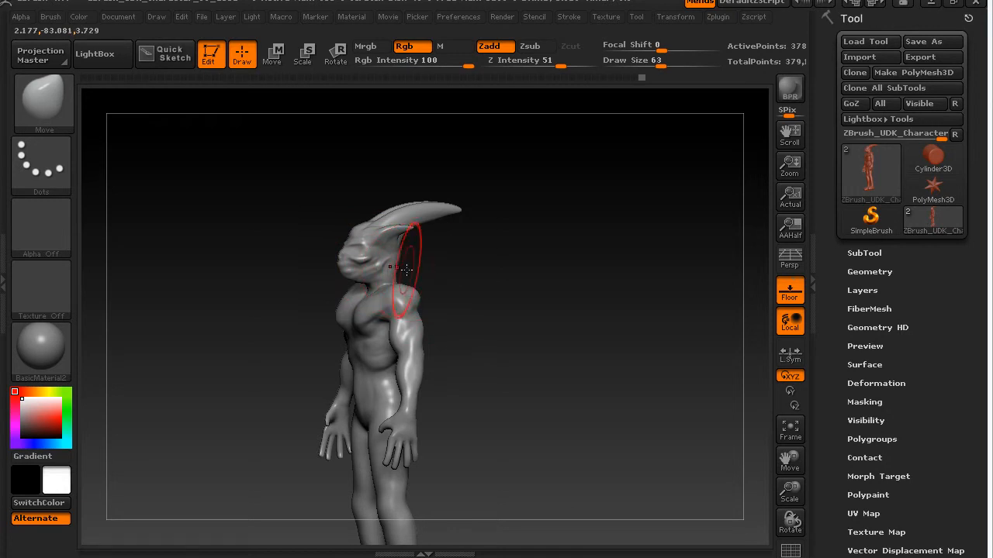
drag(526, 289, 505, 277)
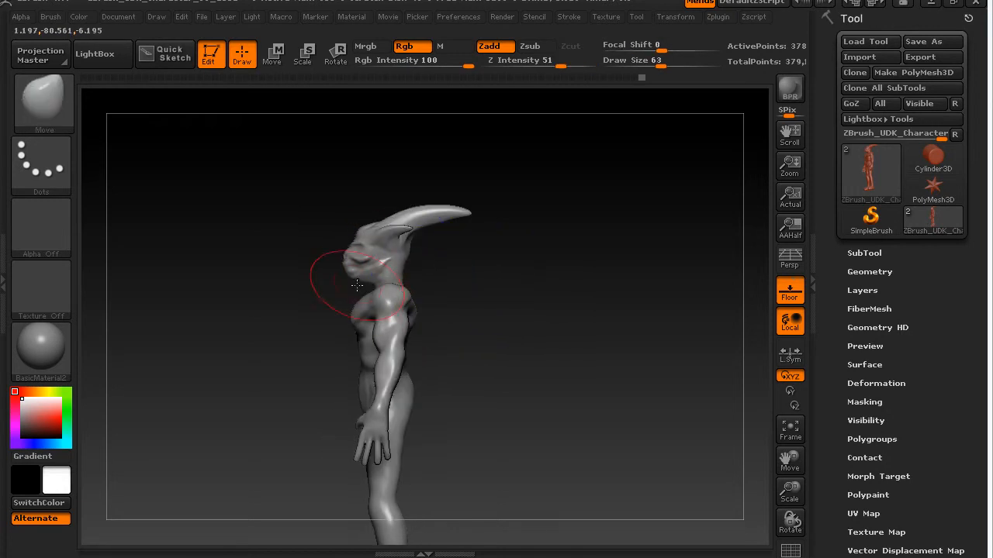
alt+drag(486, 286, 714, 332)
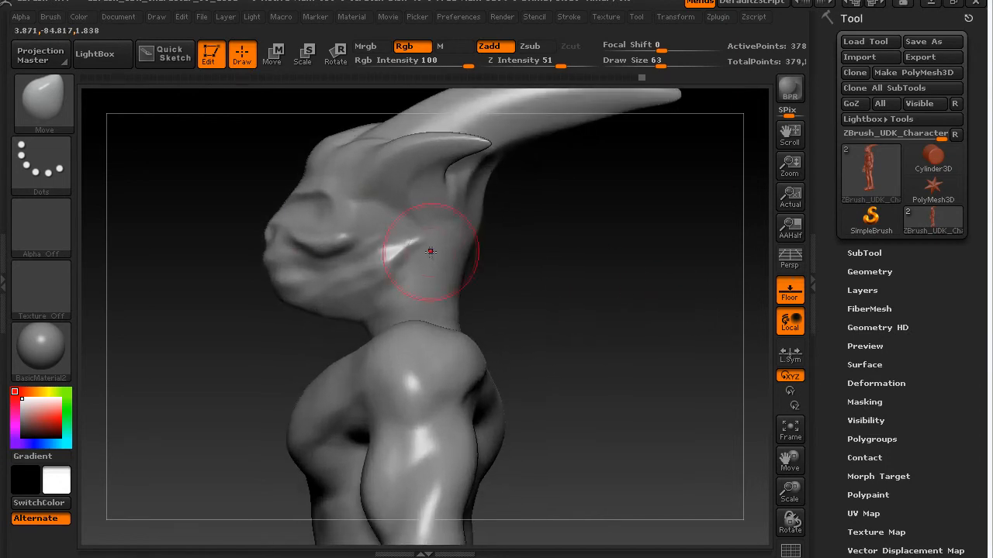
mouse_move(543, 275)
mouse_down()
mouse_move(614, 269)
mouse_move(561, 268)
mouse_move(560, 253)
mouse_move(636, 272)
mouse_move(613, 282)
mouse_up()
key(ctrl)
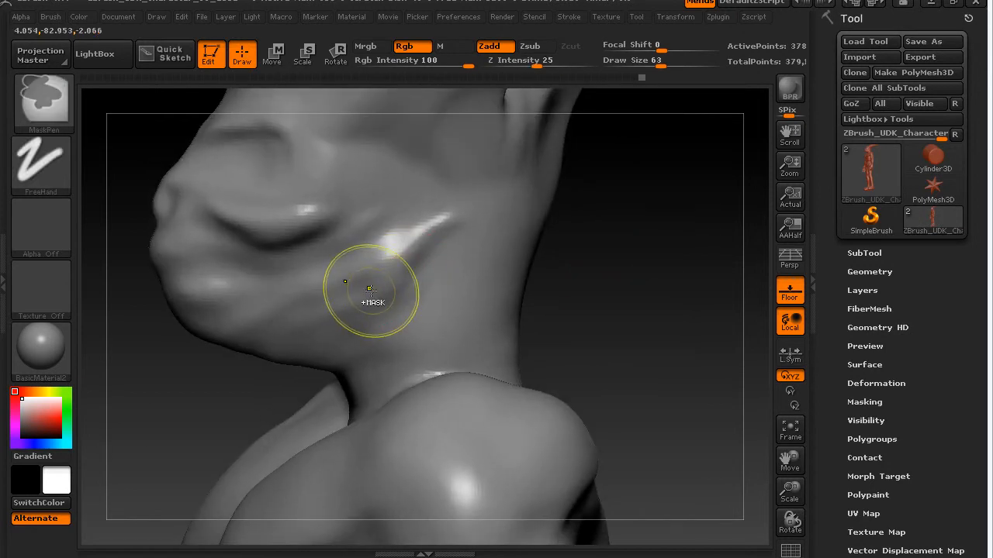
ctrl+drag(423, 251, 352, 311)
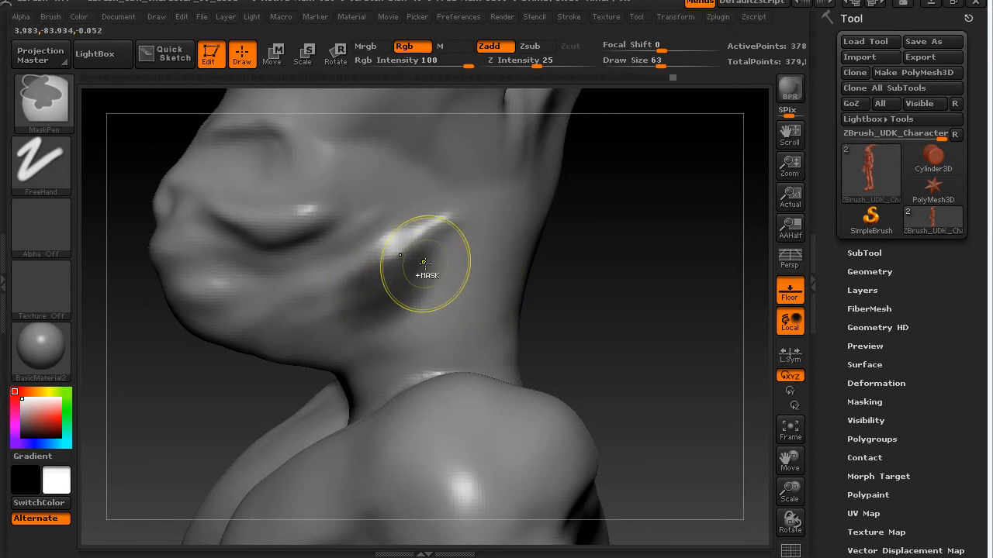
mouse_move(620, 287)
mouse_down()
mouse_move(654, 288)
mouse_move(634, 288)
mouse_move(631, 277)
mouse_up()
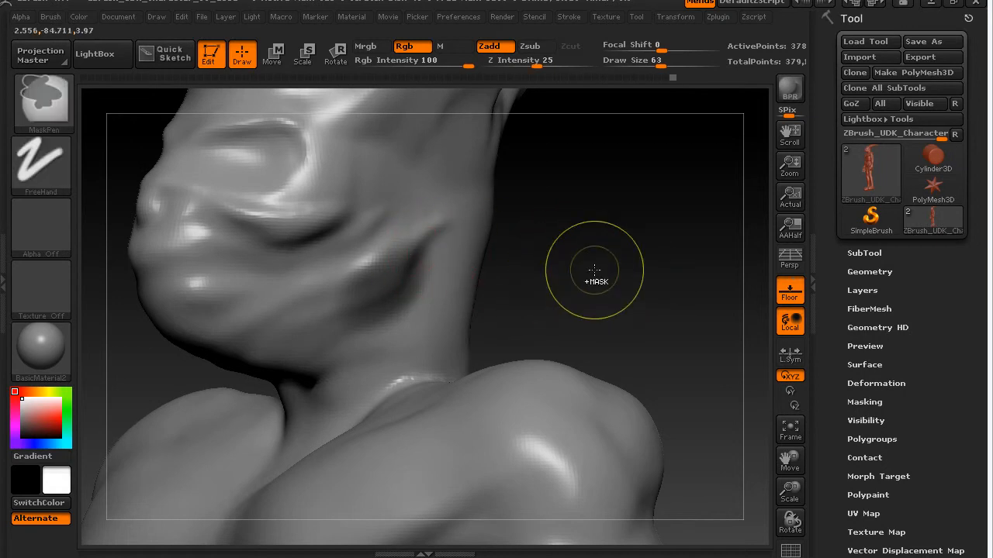
ctrl+click(595, 278)
Step: Pull the unmasked jaw patches out and backward into pointed spikes with the Move brush at draw size 160, and clear the mask
drag(603, 271, 528, 297)
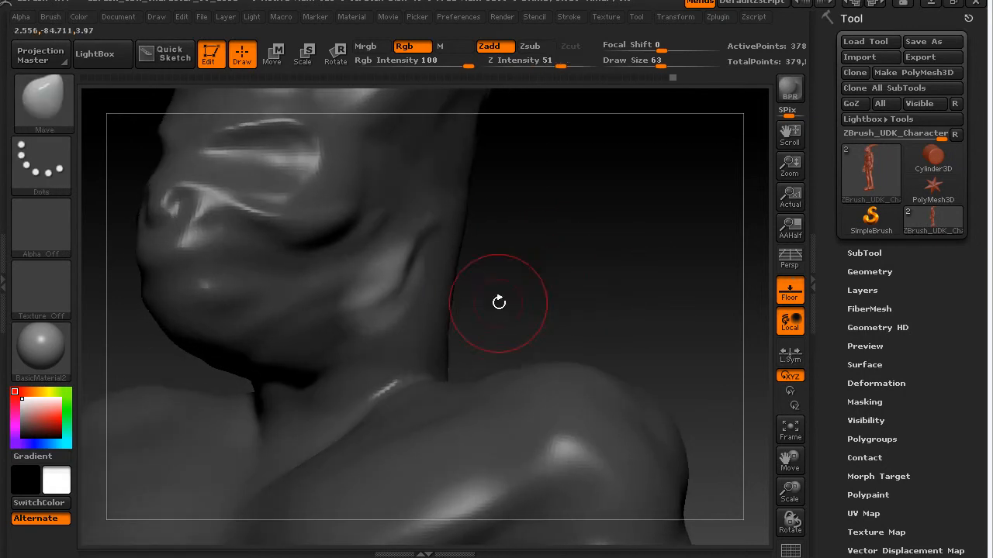
drag(464, 304, 504, 304)
alt+drag(621, 318, 518, 302)
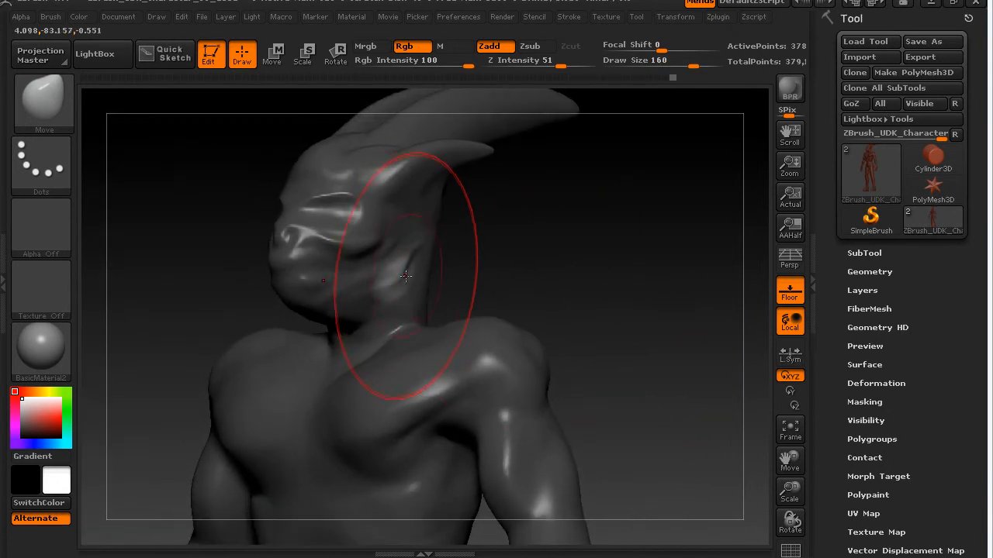
mouse_move(572, 279)
mouse_down()
mouse_move(523, 290)
mouse_move(567, 292)
mouse_move(560, 277)
mouse_move(535, 277)
mouse_up()
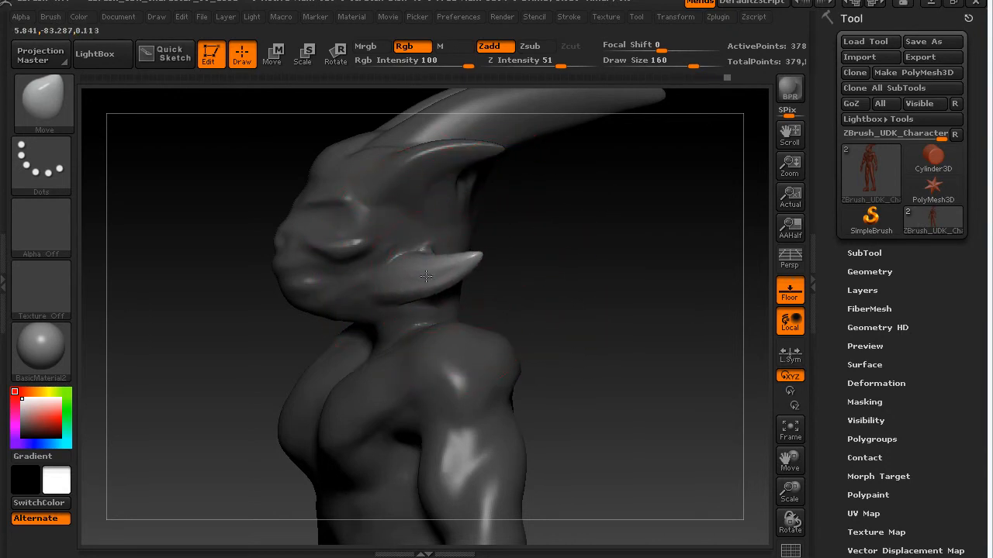
drag(543, 256, 659, 296)
ctrl+click(628, 269)
ctrl+click(623, 276)
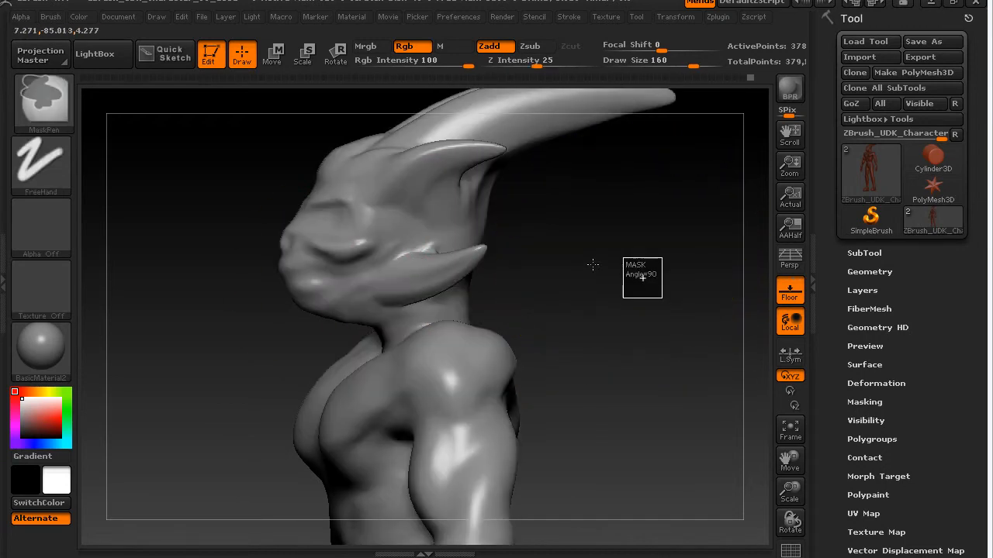
Step: Smooth the rear side of the jaw spikes where they meet the neck, using draw size 27
mouse_move(581, 266)
mouse_down()
mouse_move(649, 284)
mouse_move(504, 281)
mouse_move(651, 275)
mouse_move(587, 277)
mouse_move(698, 295)
mouse_move(647, 326)
mouse_move(587, 324)
mouse_up()
mouse_move(550, 295)
shift+mouse_down()
mouse_move(541, 284)
mouse_move(549, 293)
mouse_move(493, 299)
mouse_move(538, 273)
shift+mouse_up()
key(s)
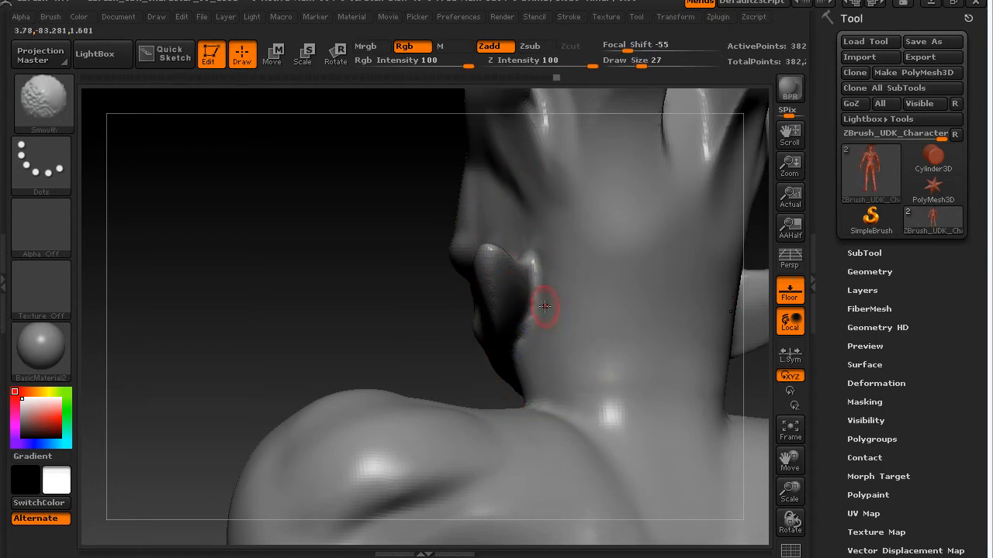
Step: Build up the crease between the jaw spikes and the neck with the Standard brush and smooth it
click(64, 102)
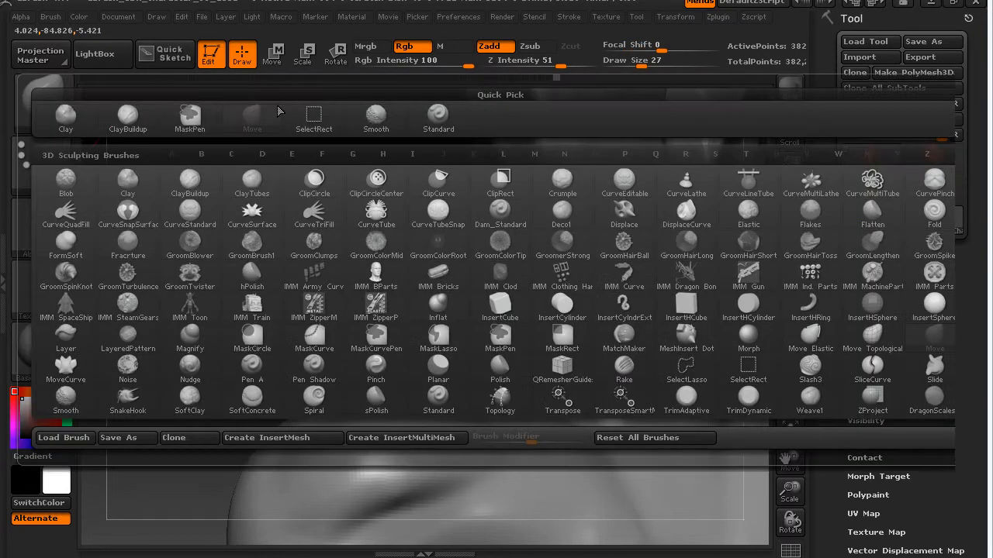
click(437, 116)
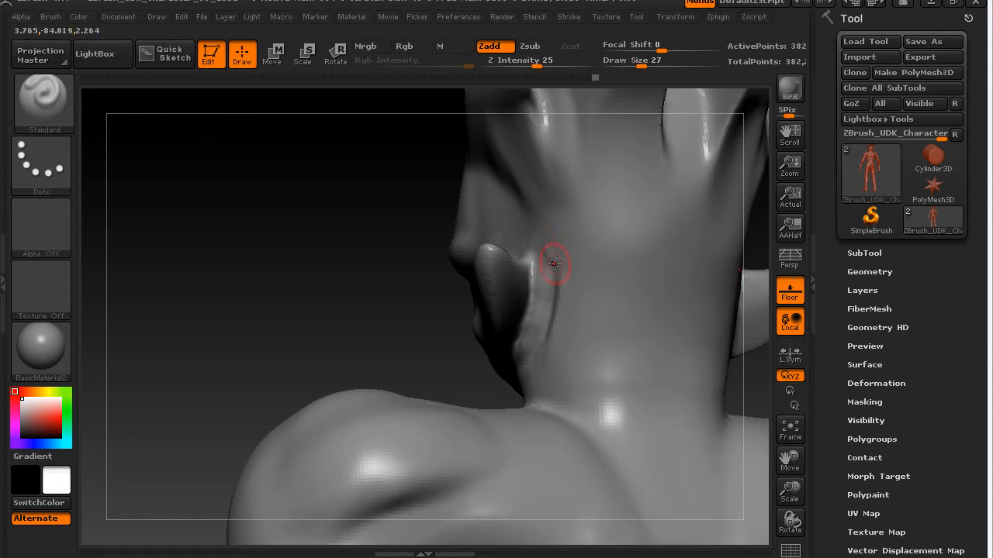
key(shift)
mouse_move(469, 371)
mouse_down()
mouse_move(372, 336)
mouse_move(393, 344)
mouse_move(505, 288)
mouse_up()
key(shift)
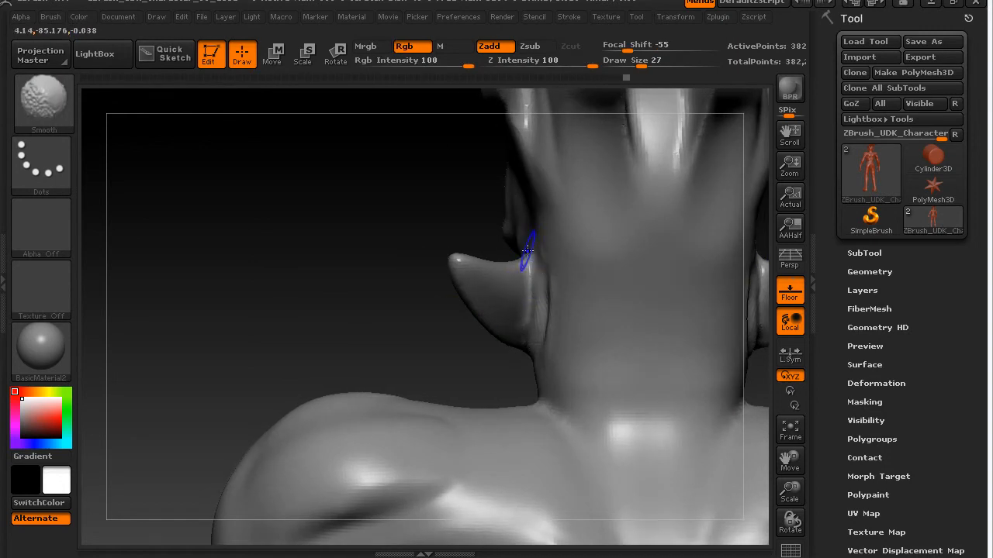
Step: Fill out the inner face and base of the jaw spikes with the Standard brush and smooth the transition
drag(387, 321, 341, 290)
key(ctrl)
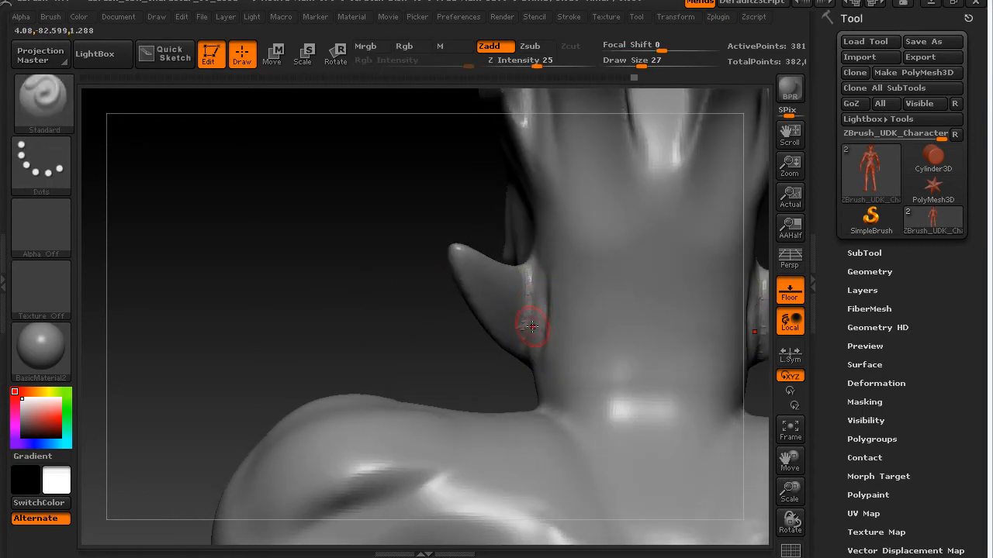
key(ctrl)
key(shift)
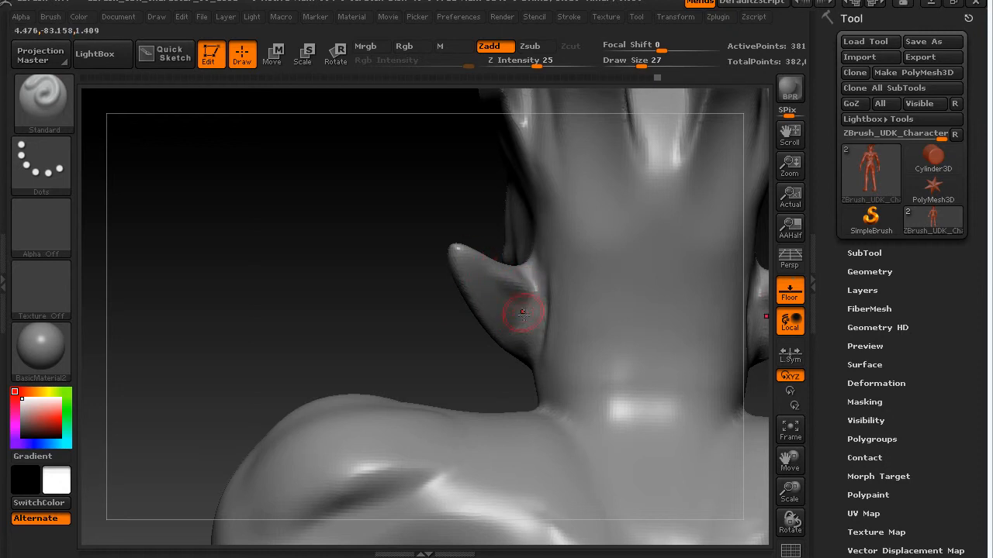
key(ctrl)
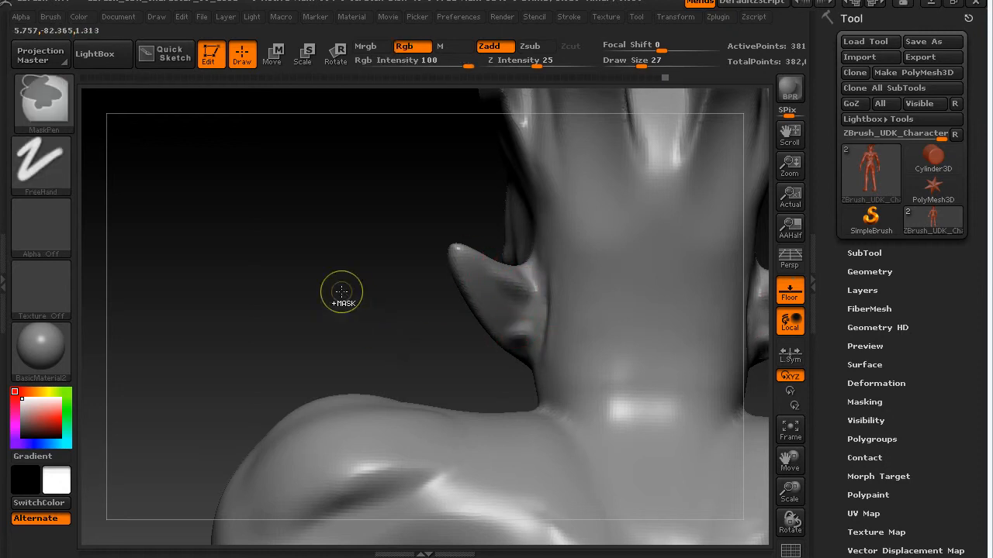
drag(333, 303, 451, 296)
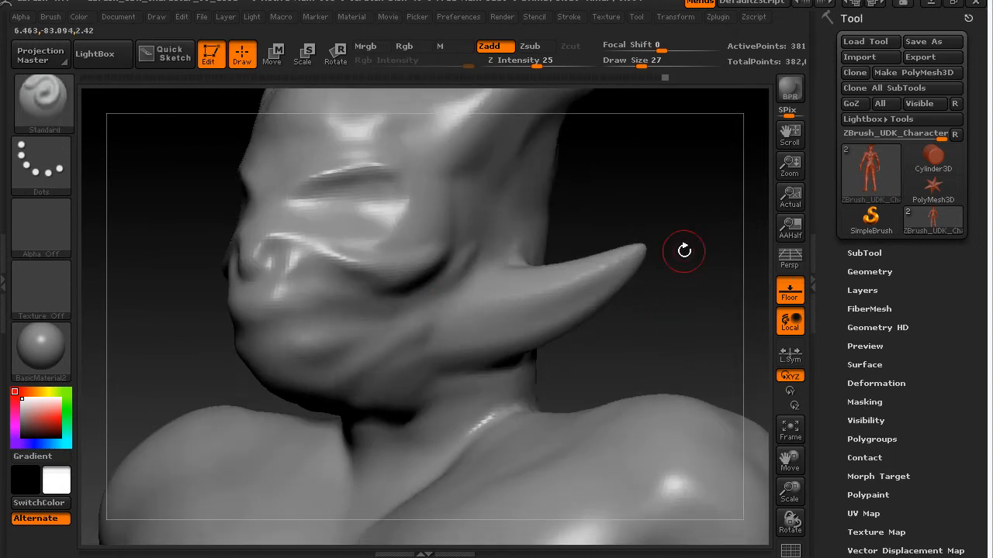
Step: Reshape the face profile with the Move brush at draw size 127, pulling the muzzle forward and down and filling out the forehead
key(f)
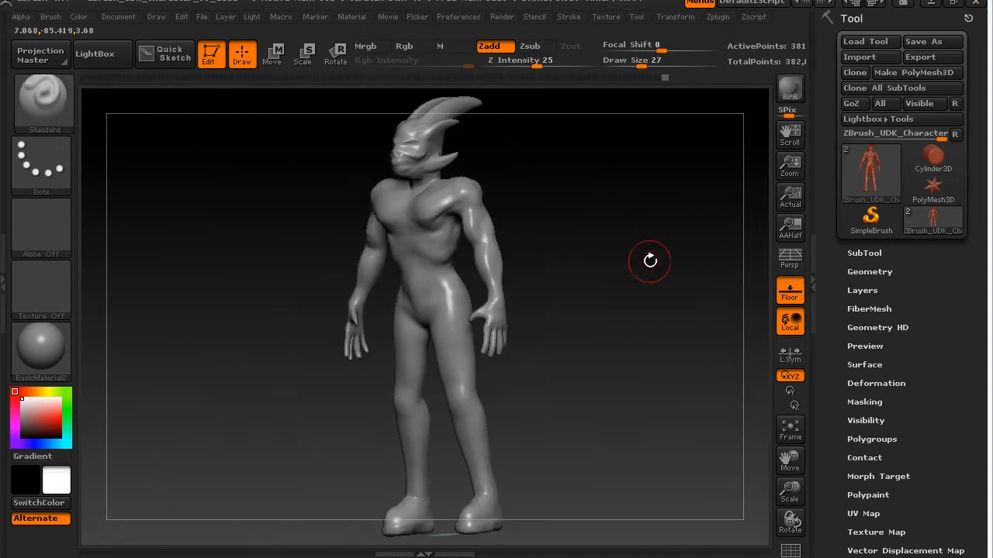
drag(666, 331, 650, 328)
drag(538, 194, 635, 235)
alt+drag(556, 201, 632, 326)
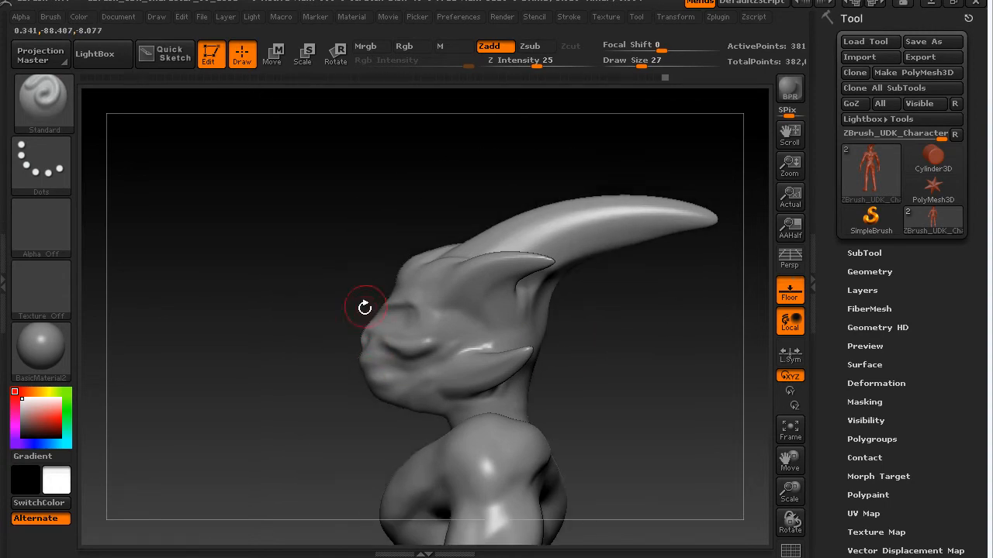
key(s)
drag(353, 341, 394, 339)
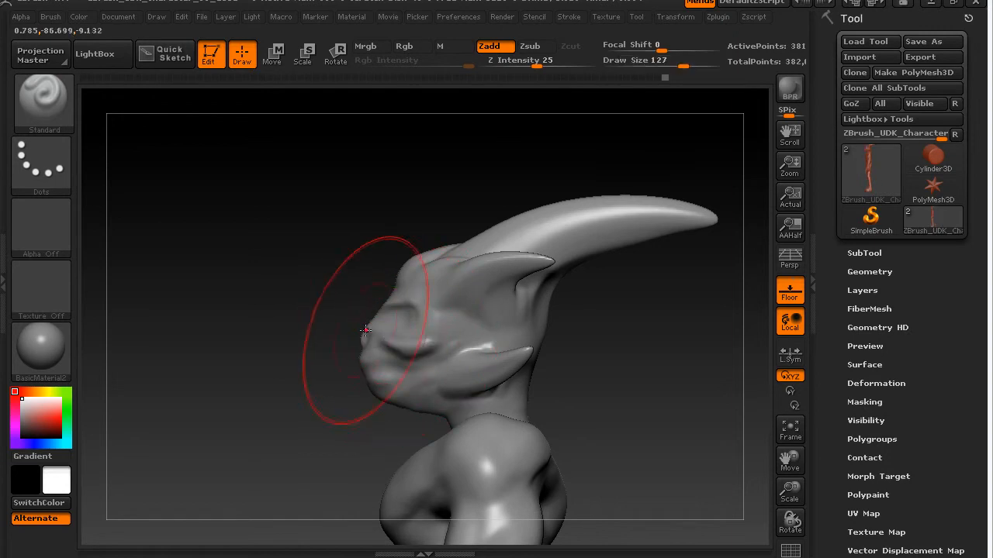
click(46, 119)
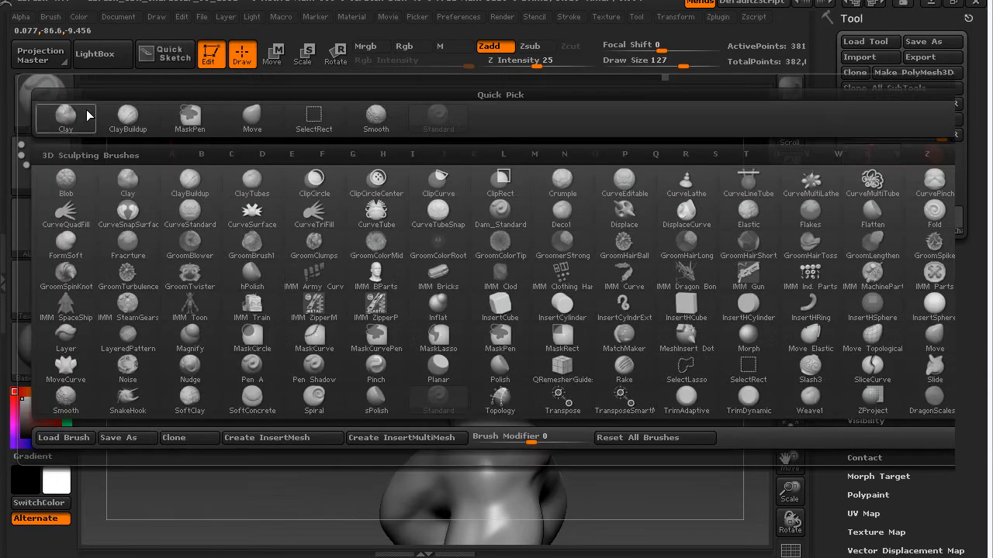
click(263, 123)
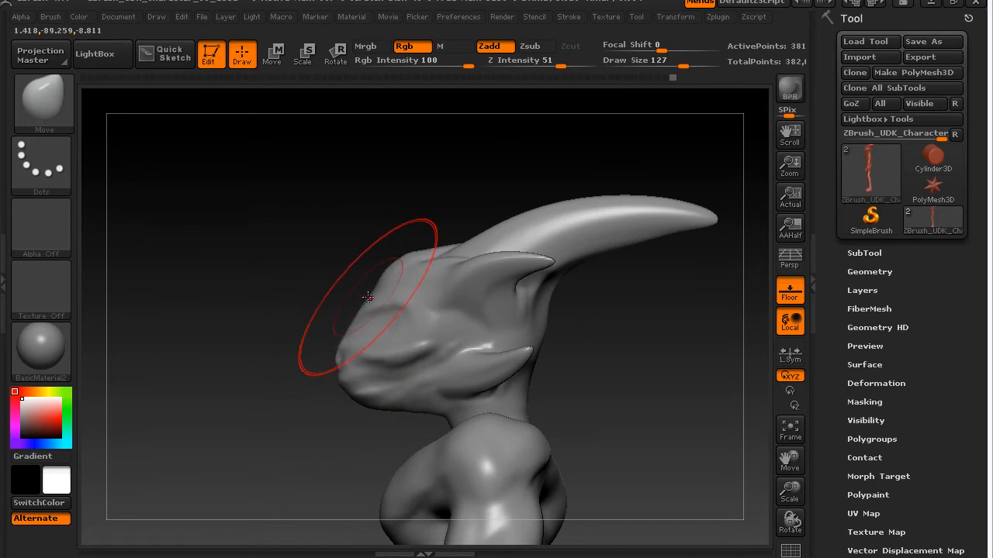
key(ctrl)
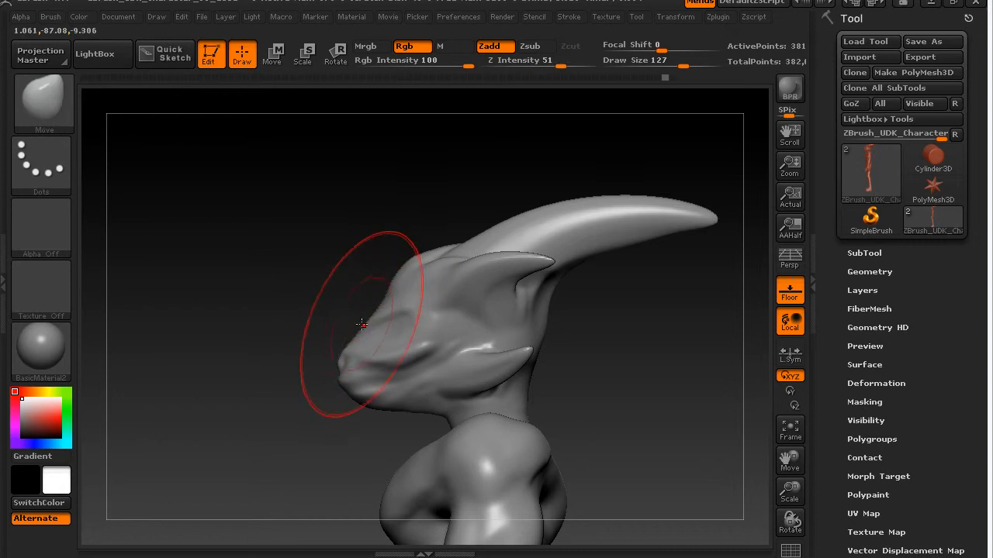
mouse_move(385, 398)
mouse_down()
mouse_move(387, 419)
mouse_move(397, 399)
mouse_up()
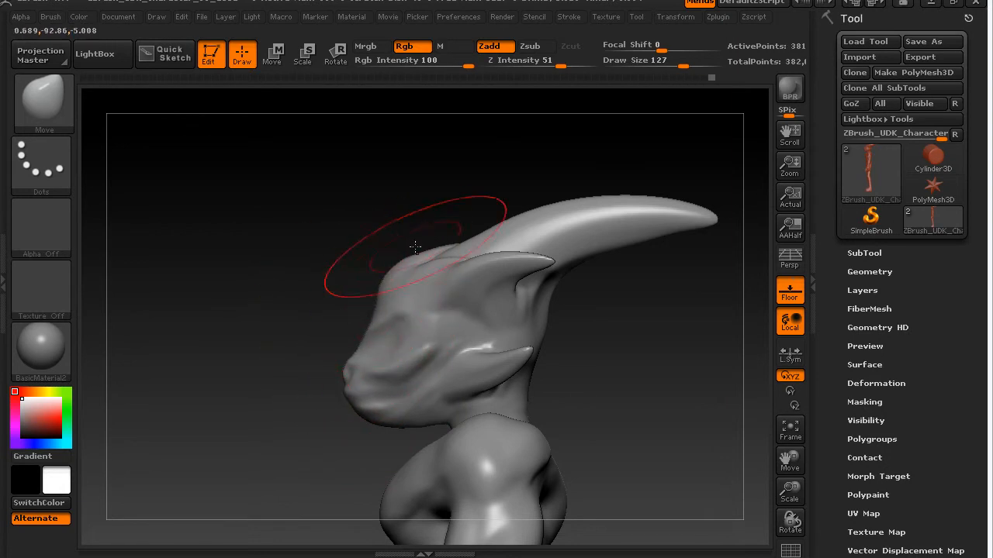
Step: Adjust the ear tips and the brow from the front with the Move brush
mouse_move(316, 287)
mouse_down()
mouse_move(256, 295)
mouse_move(350, 302)
mouse_move(257, 326)
mouse_move(252, 318)
mouse_move(355, 299)
mouse_move(484, 331)
mouse_move(632, 328)
mouse_move(512, 320)
mouse_move(439, 334)
mouse_move(581, 328)
mouse_up()
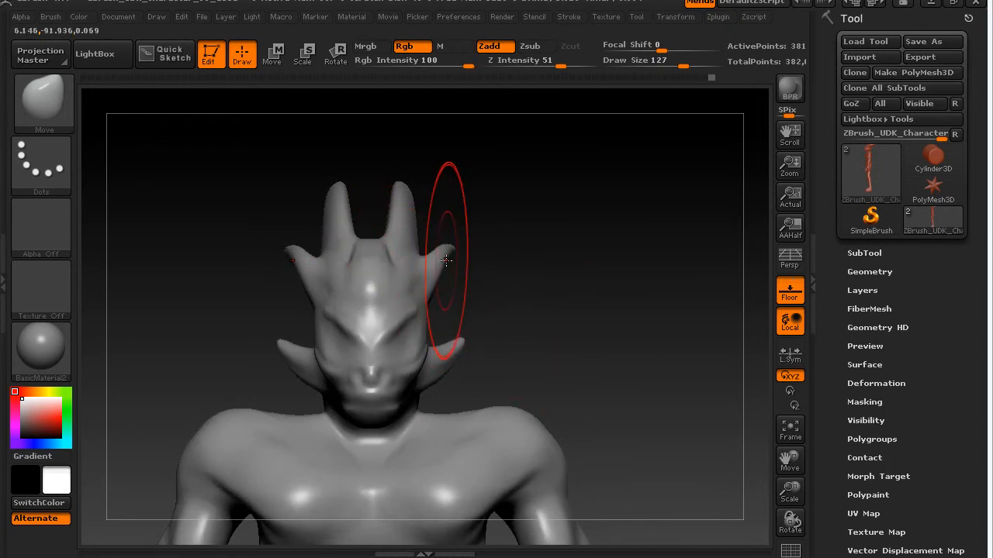
mouse_move(581, 301)
mouse_down()
mouse_move(618, 303)
mouse_move(569, 300)
mouse_move(633, 308)
mouse_move(437, 317)
mouse_move(569, 309)
mouse_move(545, 297)
mouse_up()
mouse_move(594, 335)
mouse_down()
mouse_move(652, 346)
mouse_move(665, 277)
mouse_move(535, 278)
mouse_up()
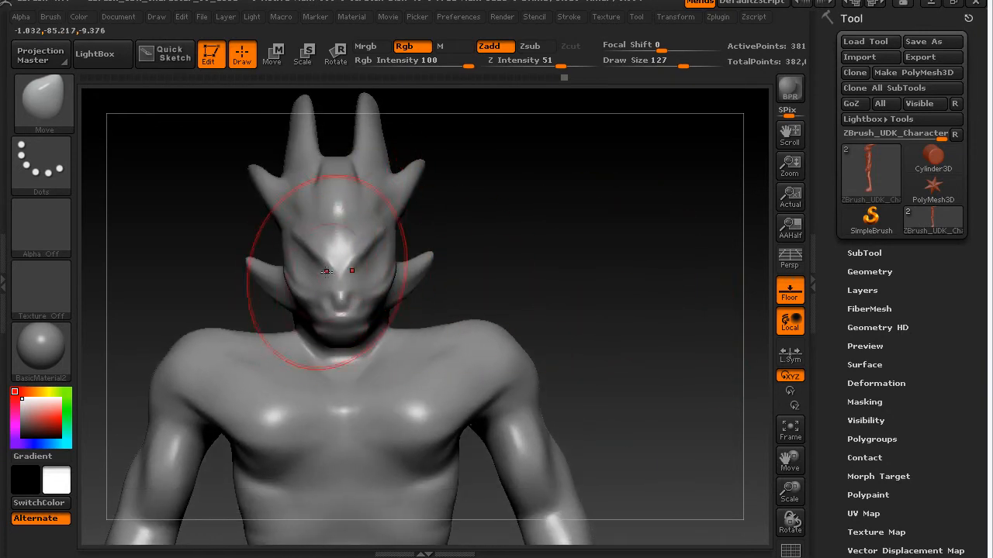
Step: Reshape the throat and the base of the neck under the chin with the Move brush
drag(598, 259, 562, 259)
mouse_move(647, 266)
mouse_down()
mouse_move(671, 272)
mouse_move(547, 277)
mouse_move(676, 271)
mouse_move(610, 286)
mouse_move(574, 237)
mouse_move(654, 259)
mouse_move(571, 255)
mouse_move(644, 273)
mouse_move(566, 277)
mouse_move(587, 277)
mouse_move(580, 264)
mouse_move(585, 302)
mouse_move(608, 290)
mouse_move(596, 289)
mouse_move(659, 286)
mouse_move(656, 275)
mouse_move(643, 284)
mouse_move(698, 277)
mouse_move(687, 238)
mouse_move(705, 250)
mouse_move(694, 260)
mouse_up()
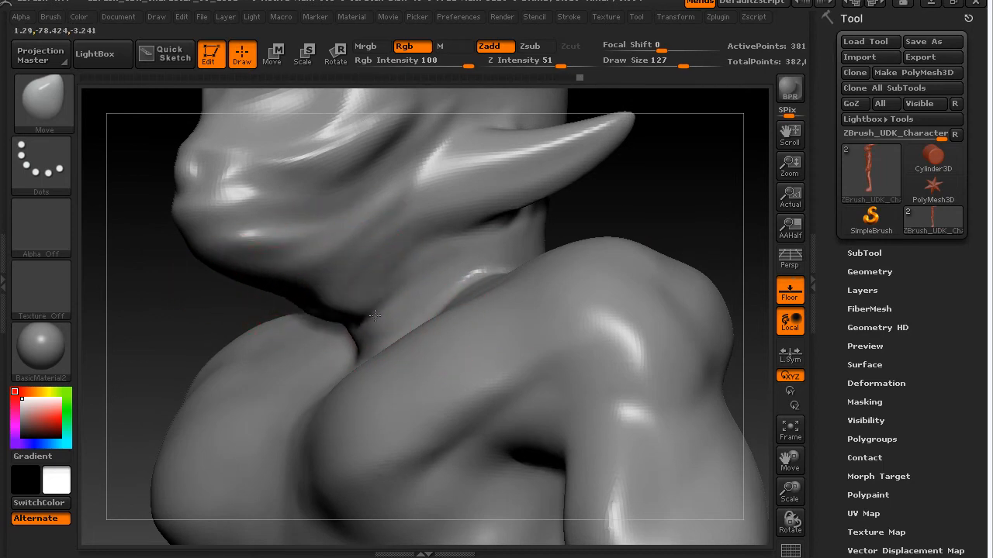
mouse_move(147, 328)
mouse_down()
mouse_move(199, 317)
mouse_move(352, 351)
mouse_up()
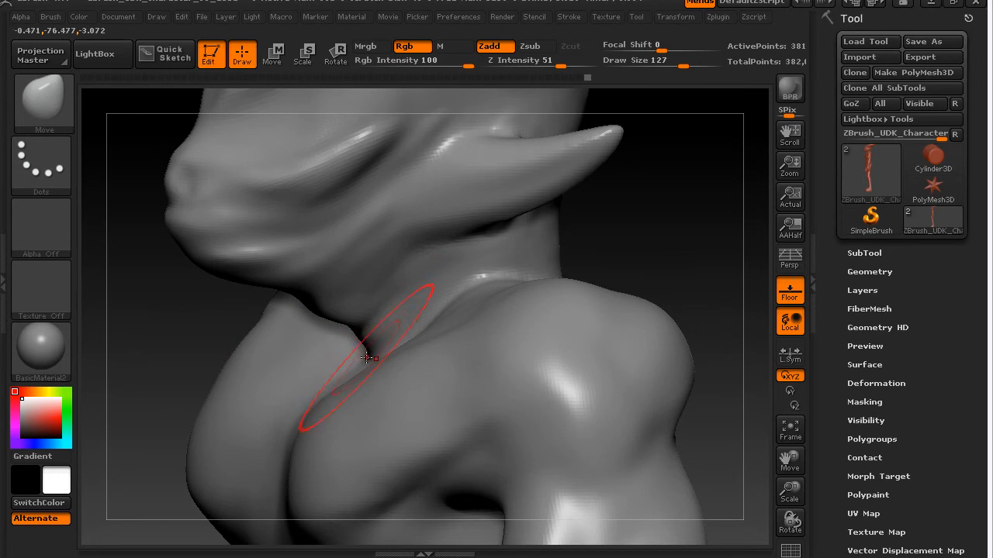
mouse_move(175, 375)
mouse_down()
mouse_move(349, 310)
mouse_move(539, 256)
mouse_move(565, 233)
mouse_move(536, 259)
mouse_up()
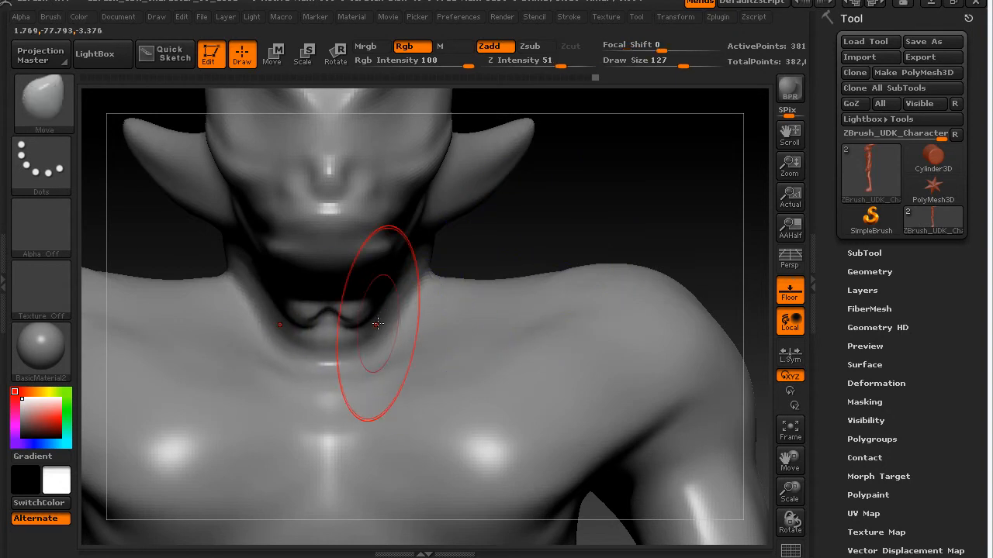
mouse_move(629, 230)
mouse_down()
mouse_move(578, 235)
mouse_move(598, 238)
mouse_move(590, 242)
mouse_up()
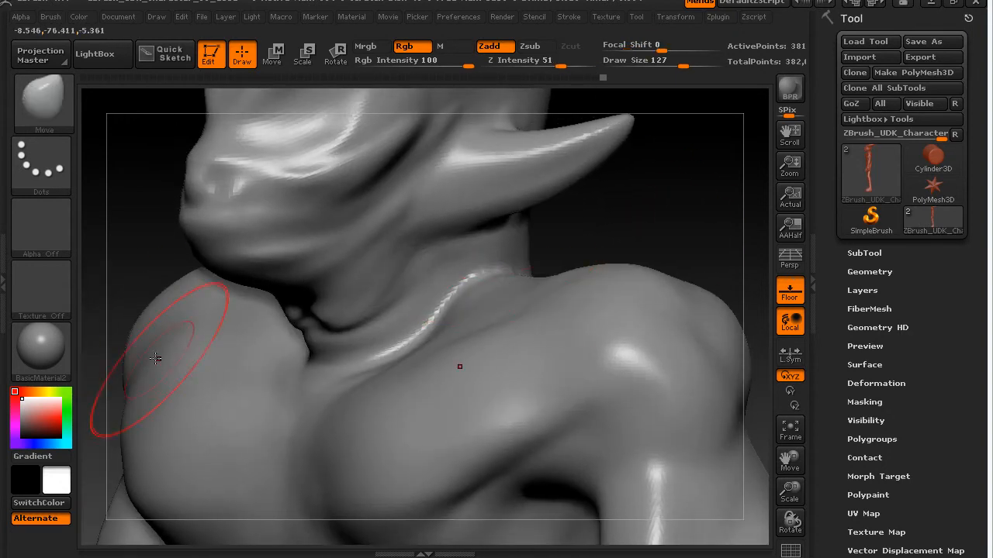
Step: Turn on perspective display and check the head, horns and neck from the side, back and front
mouse_move(693, 220)
mouse_down()
mouse_move(569, 226)
mouse_move(614, 255)
mouse_move(602, 237)
mouse_move(612, 244)
mouse_move(569, 317)
mouse_move(568, 290)
mouse_move(591, 313)
mouse_move(654, 300)
mouse_move(584, 298)
mouse_move(467, 238)
mouse_up()
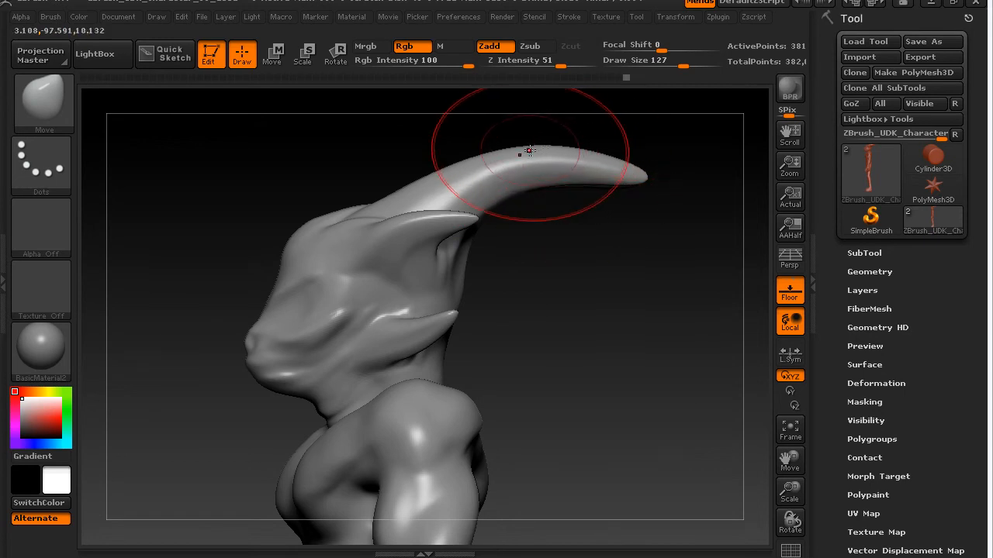
mouse_move(642, 326)
mouse_down()
mouse_move(465, 324)
mouse_move(652, 314)
mouse_up()
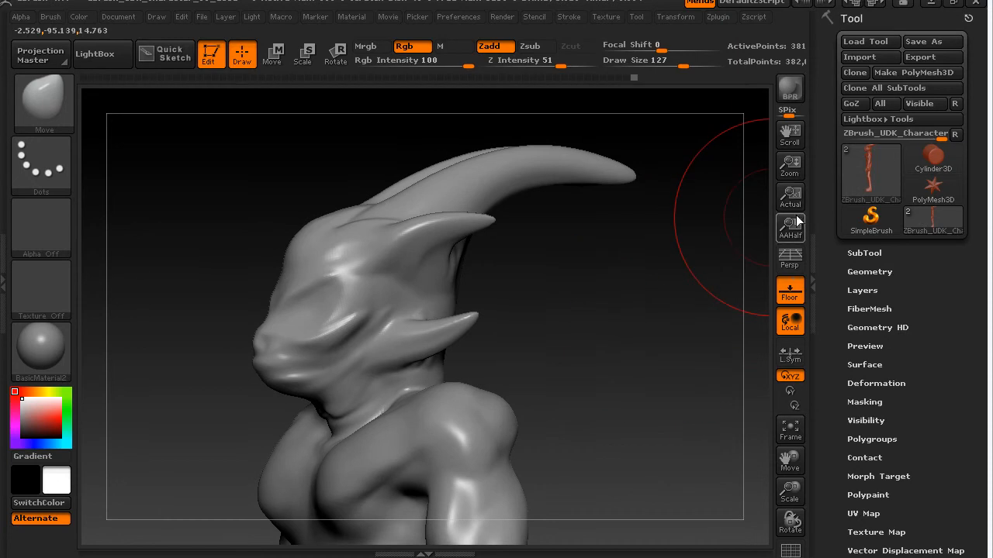
click(790, 258)
mouse_move(583, 317)
mouse_down()
mouse_move(647, 346)
mouse_move(746, 364)
mouse_move(687, 387)
mouse_move(627, 344)
mouse_move(569, 378)
mouse_move(377, 359)
mouse_move(237, 359)
mouse_up()
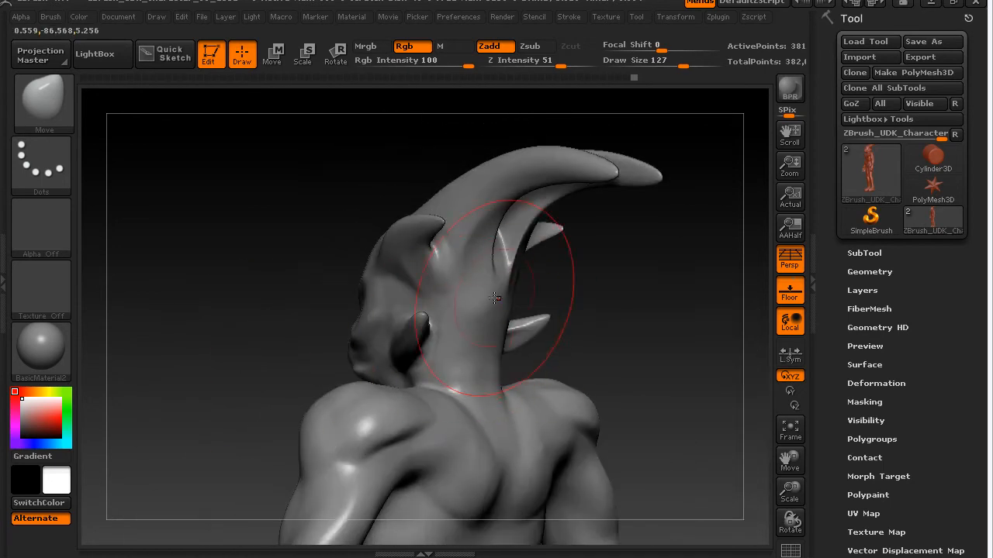
drag(614, 307, 642, 309)
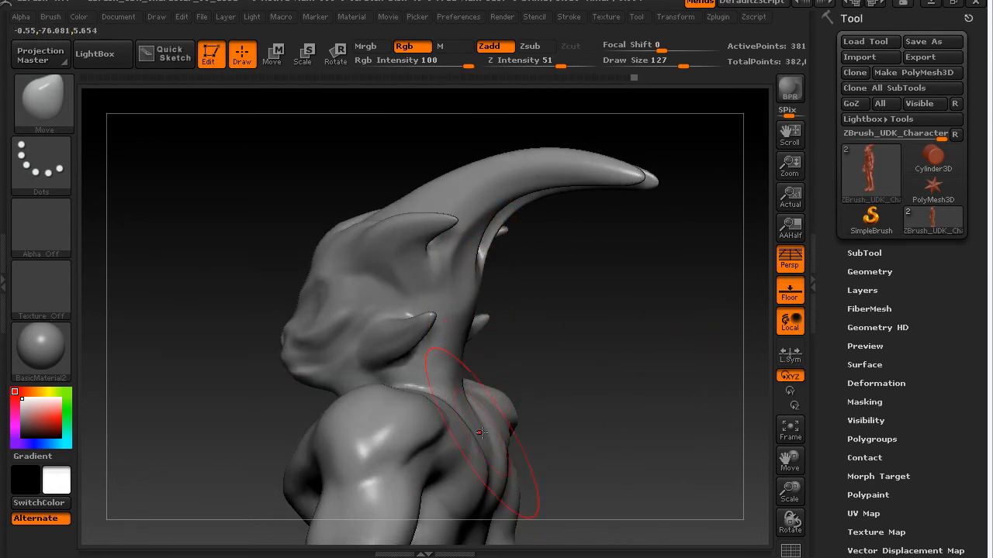
mouse_move(633, 332)
mouse_down()
mouse_move(677, 328)
mouse_move(636, 297)
mouse_move(654, 339)
mouse_move(625, 266)
mouse_move(620, 303)
mouse_move(612, 282)
mouse_move(627, 284)
mouse_move(657, 249)
mouse_move(619, 268)
mouse_up()
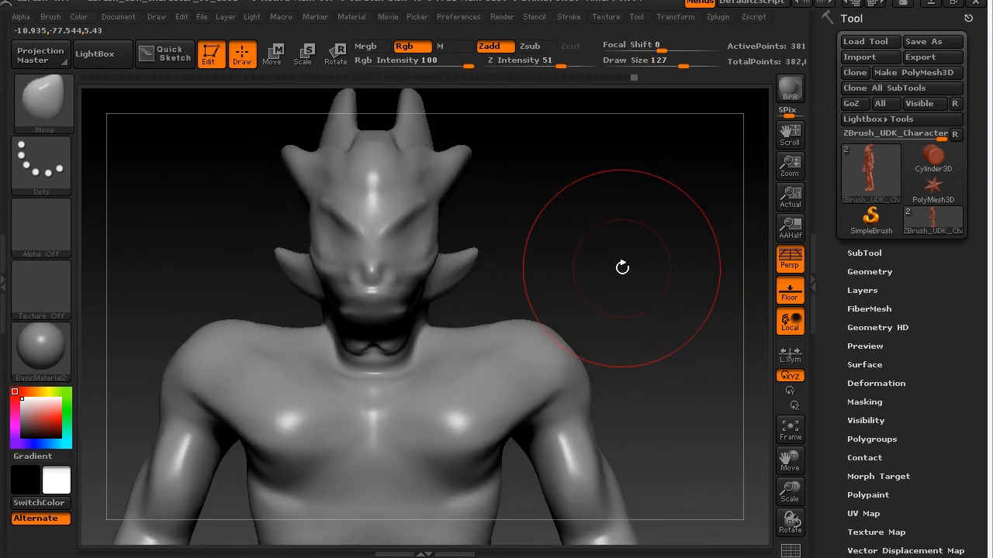